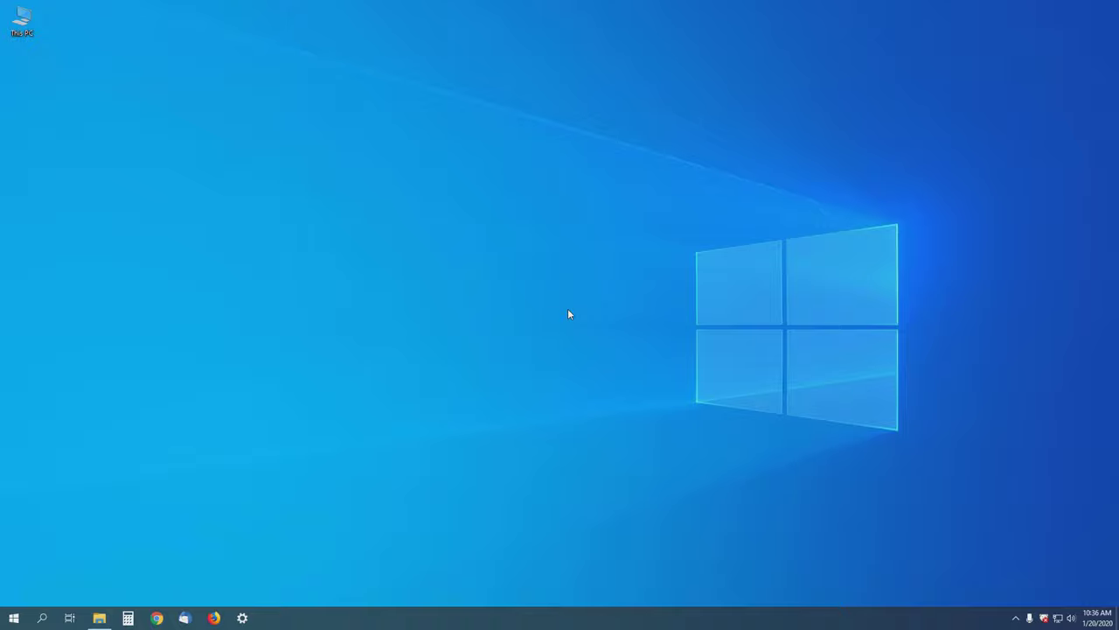
# Search Windows for 'backup' and open the Backup settings result
pyautogui.click(41, 617)
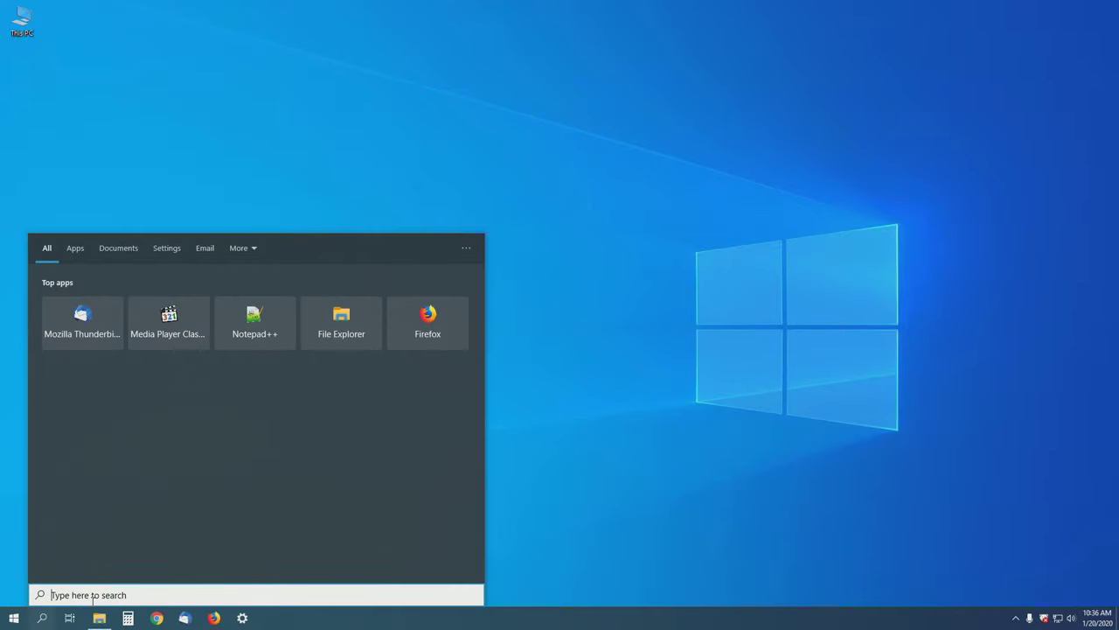
pyautogui.write('backup')
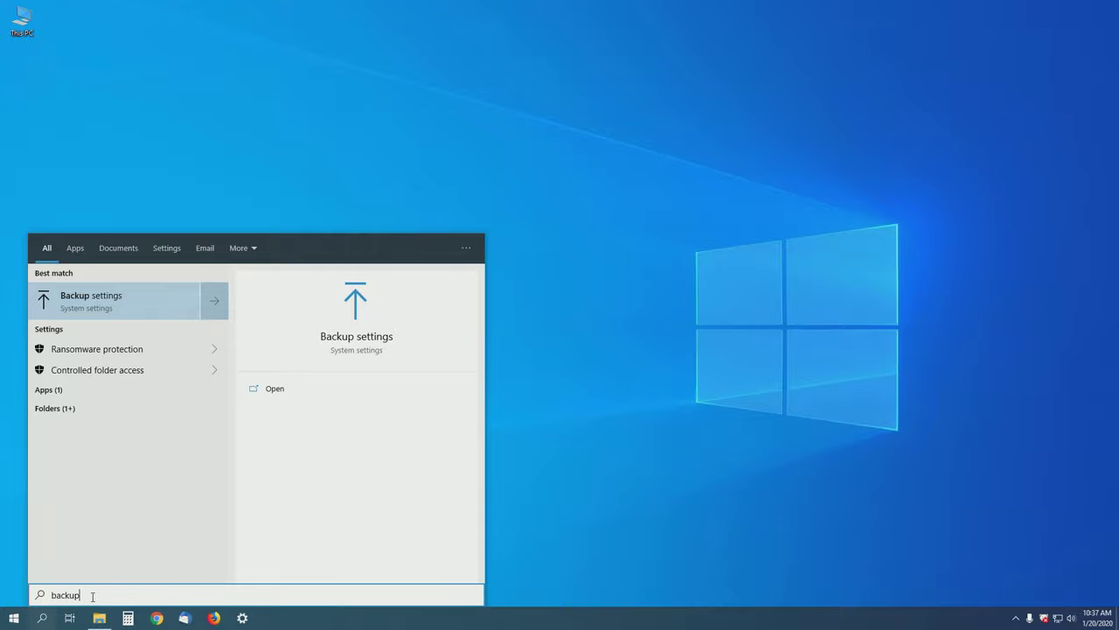
pyautogui.click(157, 313)
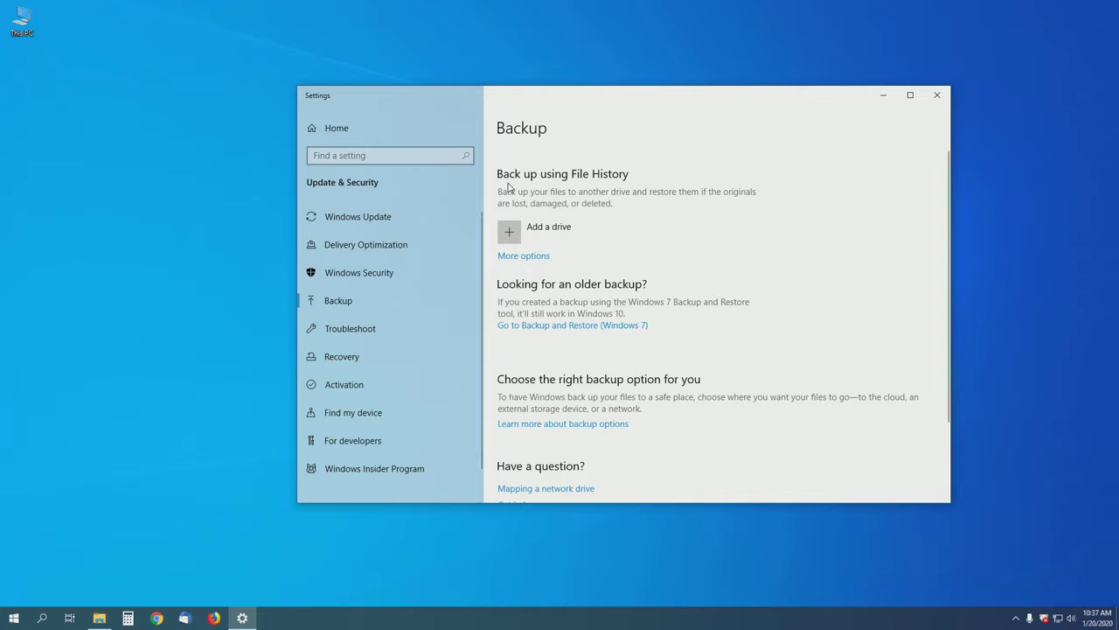
# Go from Backup settings through More options and File History to Backup and Restore (Windows 7)
pyautogui.click(524, 256)
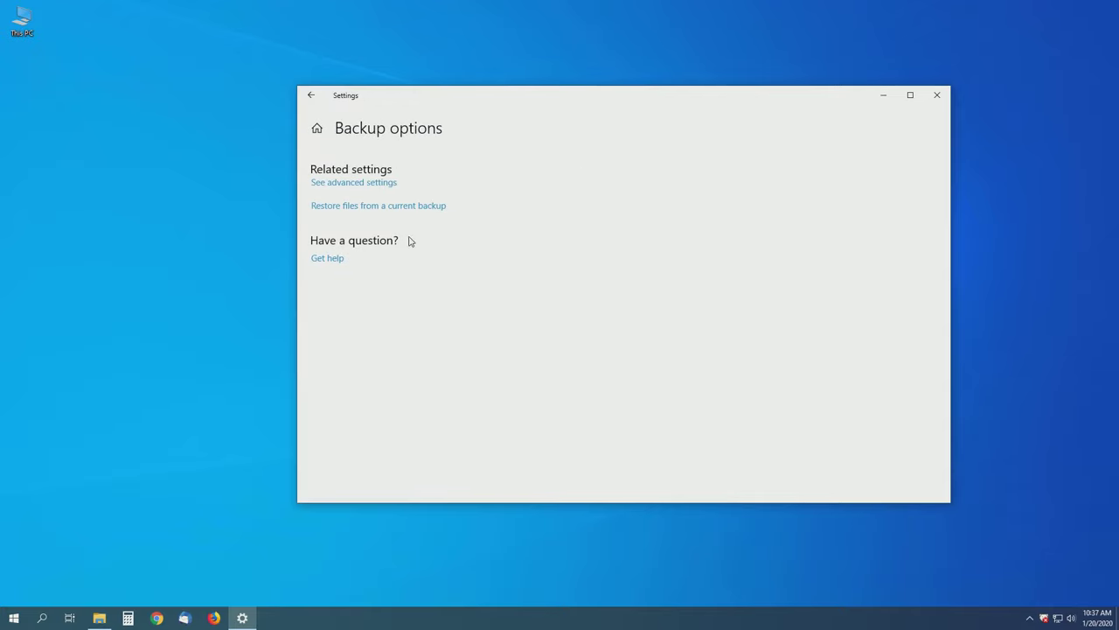
pyautogui.click(336, 190)
pyautogui.click(378, 189)
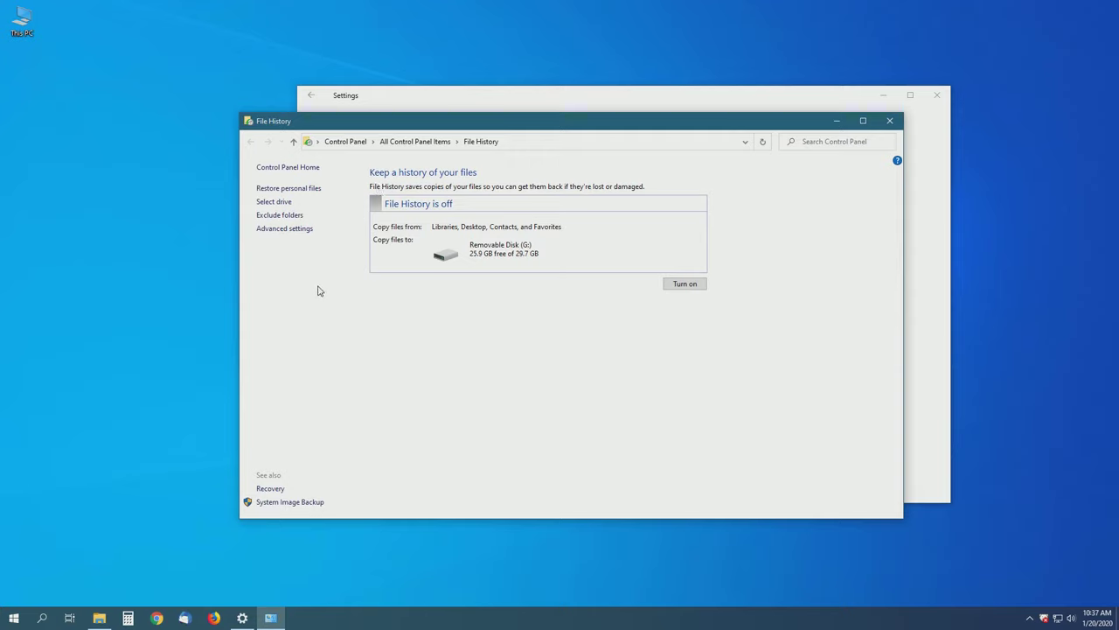
pyautogui.click(295, 506)
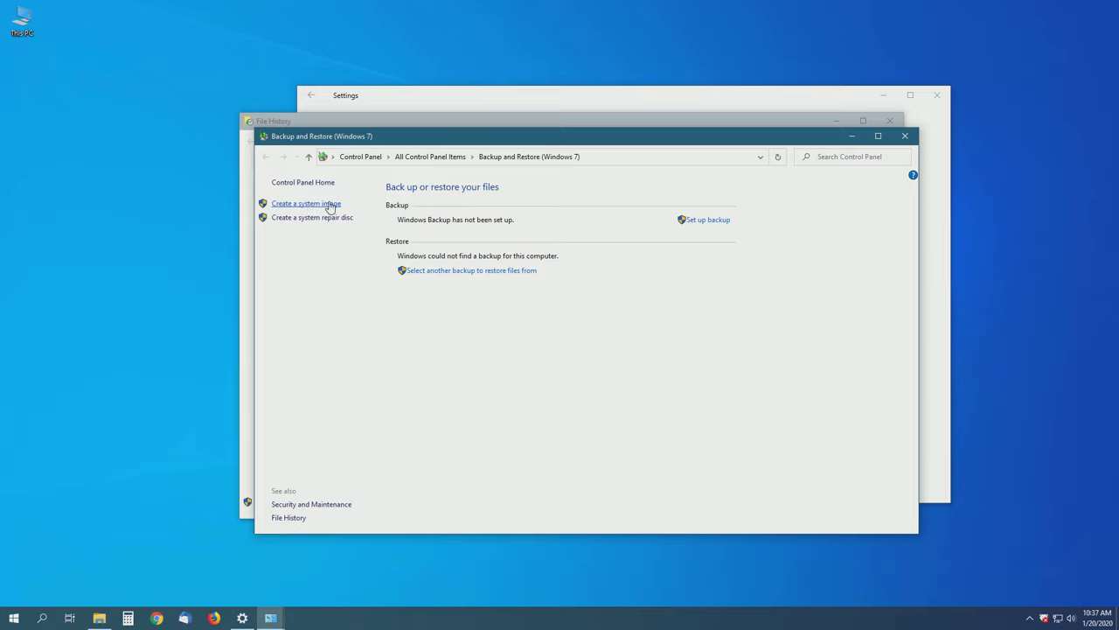
pyautogui.click(330, 205)
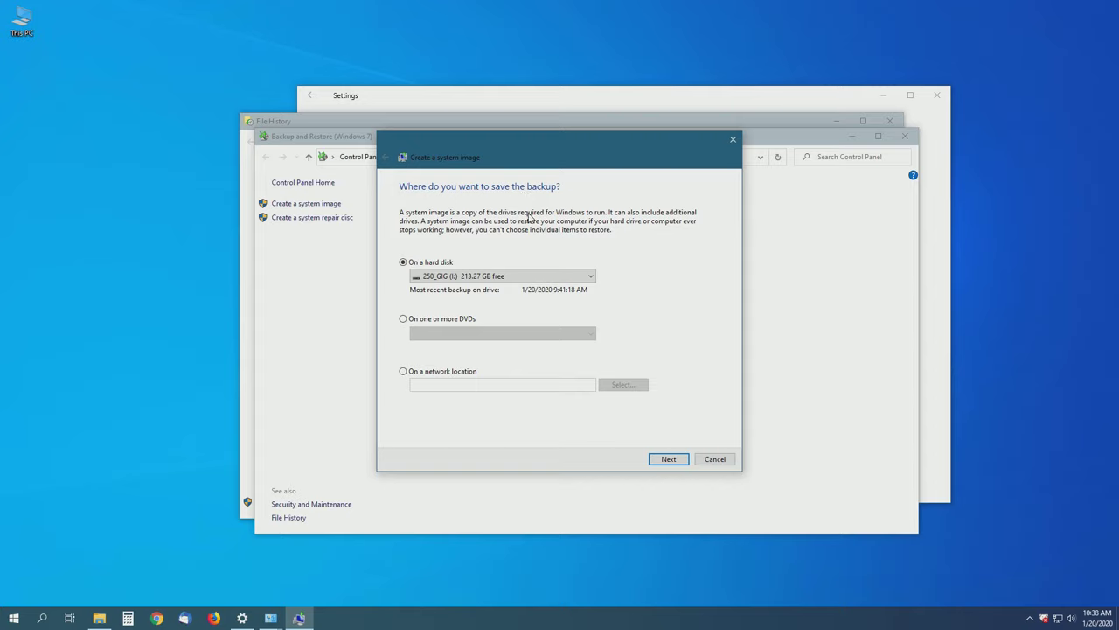
# Pick 250_GIG (I:) as the system image destination and continue to drive selection
pyautogui.click(590, 278)
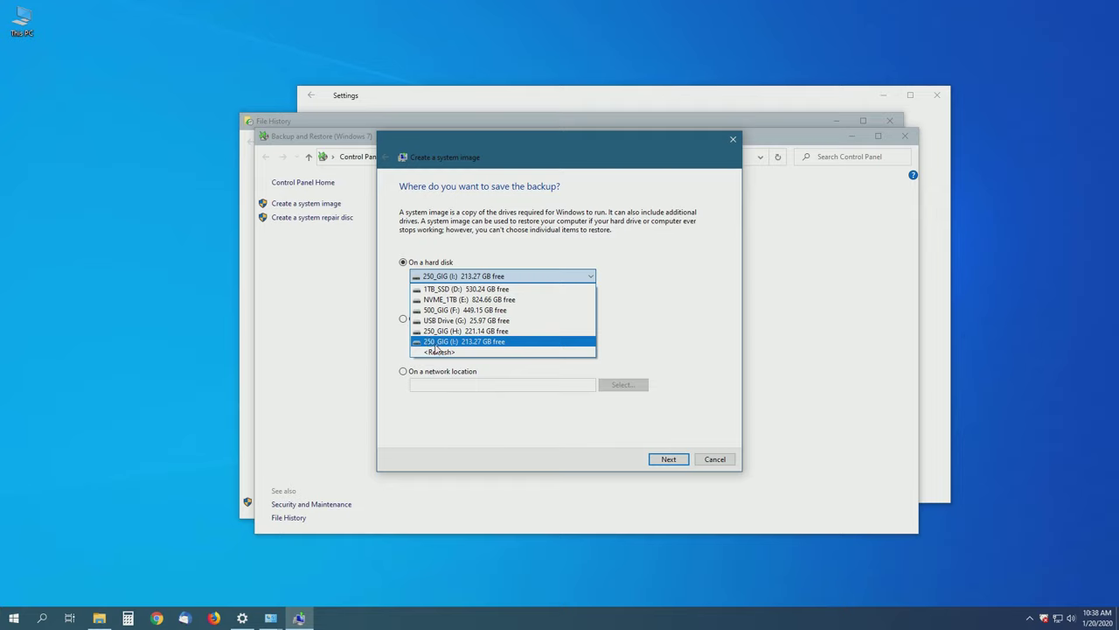
pyautogui.click(449, 345)
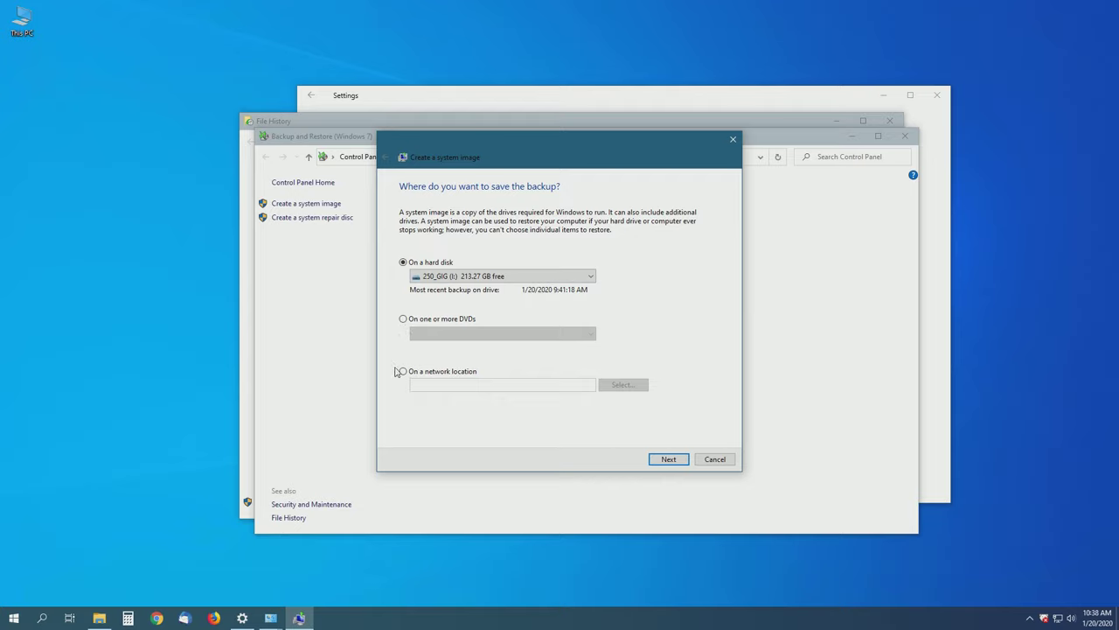
pyautogui.click(669, 460)
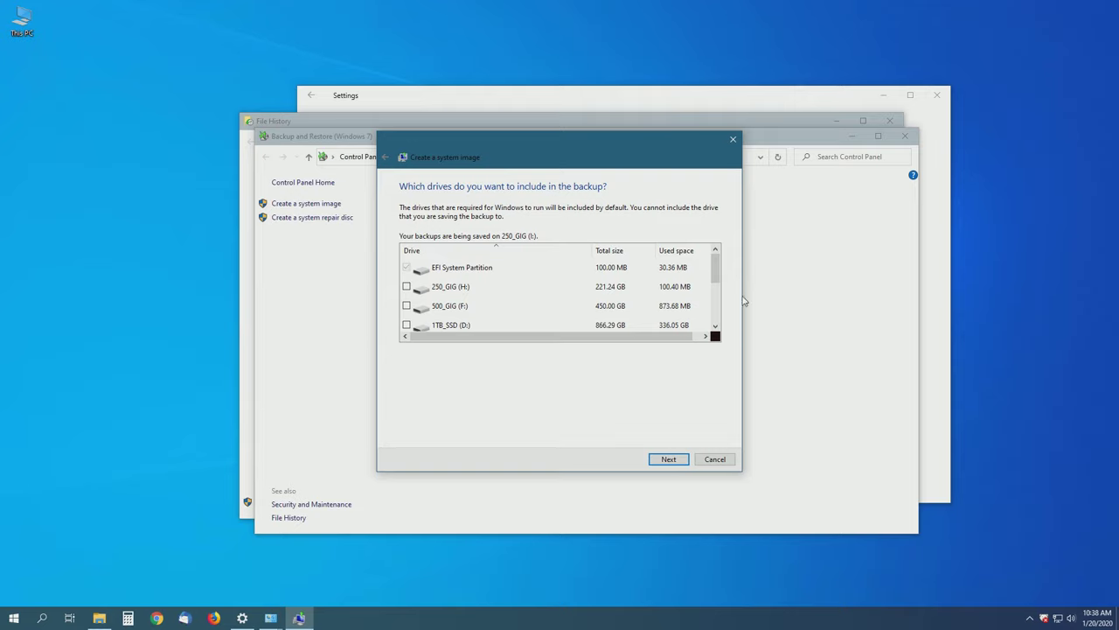
# Keep the default system drives and confirm starting the system image backup
pyautogui.moveTo(716, 271); pyautogui.dragTo(717, 297)
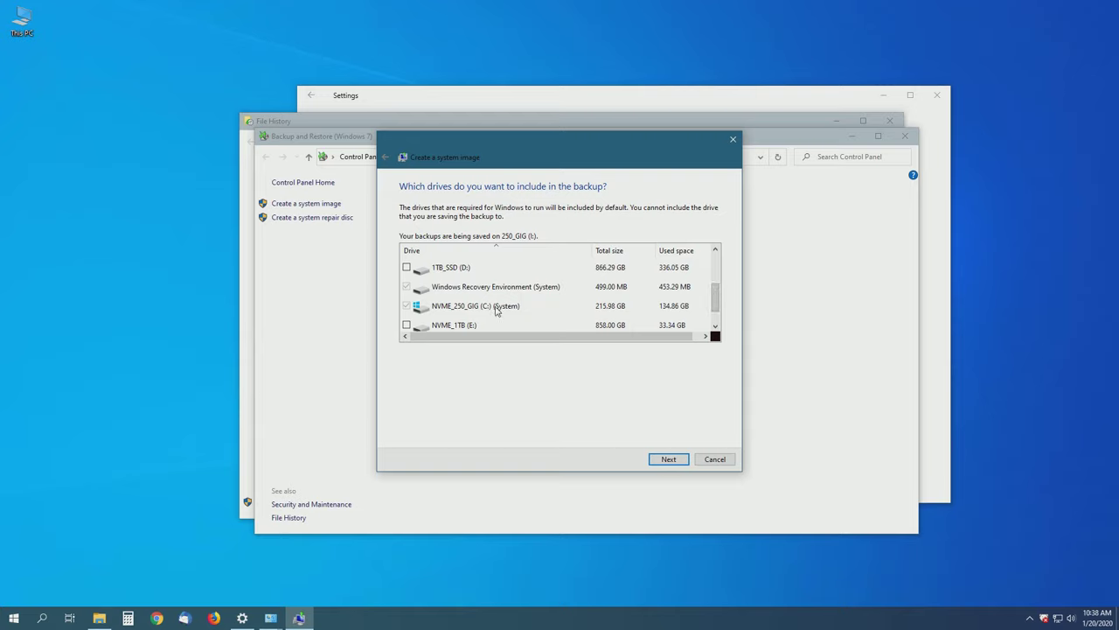
pyautogui.moveTo(716, 300); pyautogui.dragTo(717, 321)
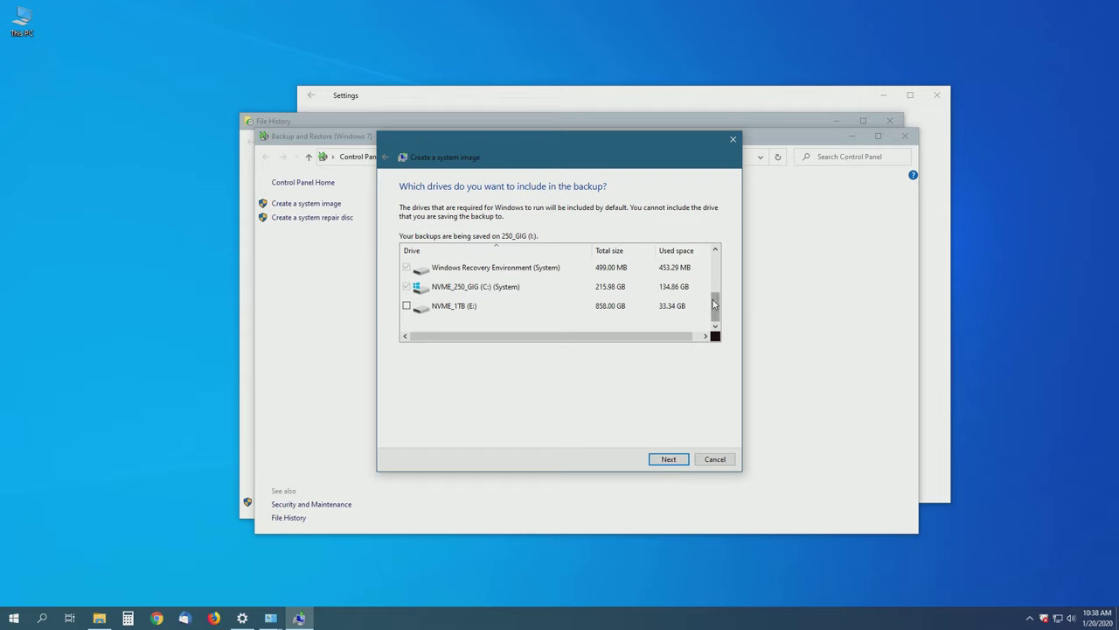
pyautogui.moveTo(716, 306); pyautogui.dragTo(717, 269)
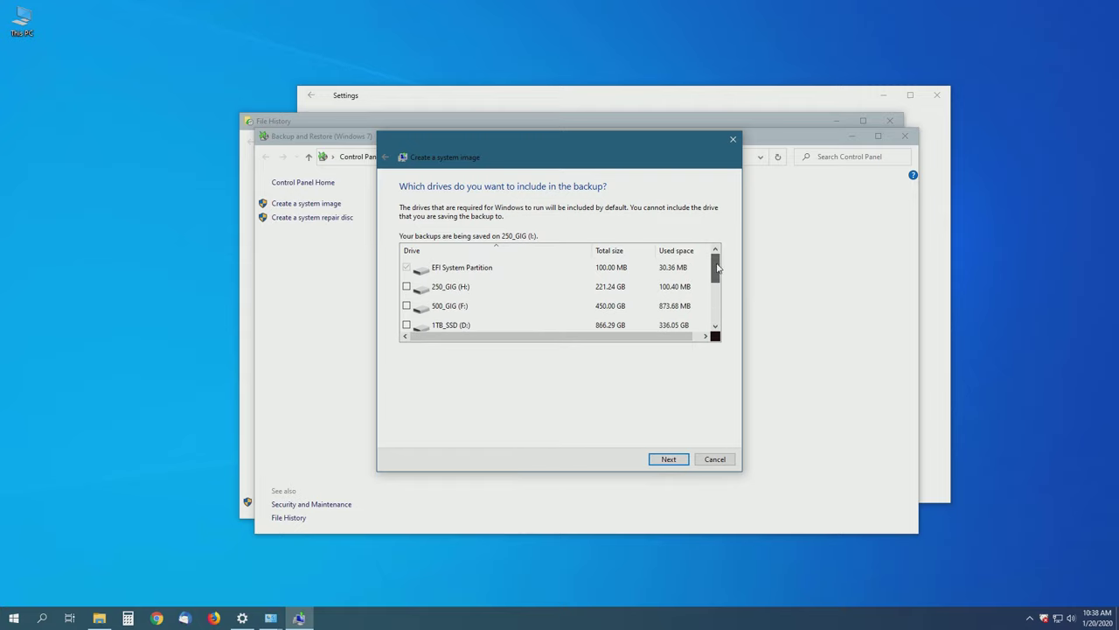
pyautogui.click(662, 461)
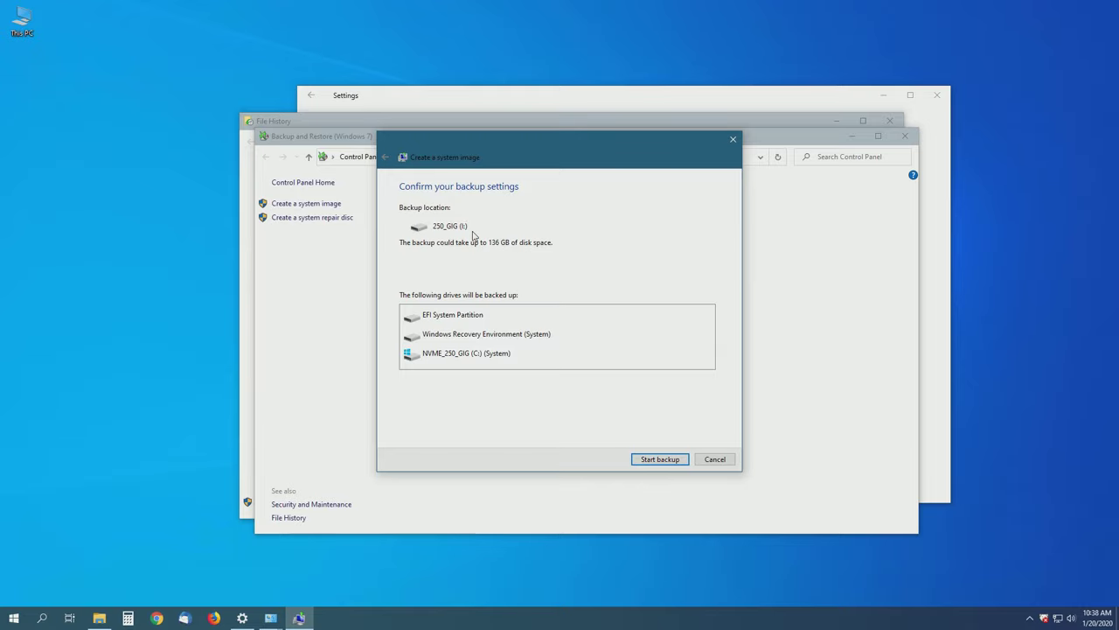
pyautogui.click(667, 461)
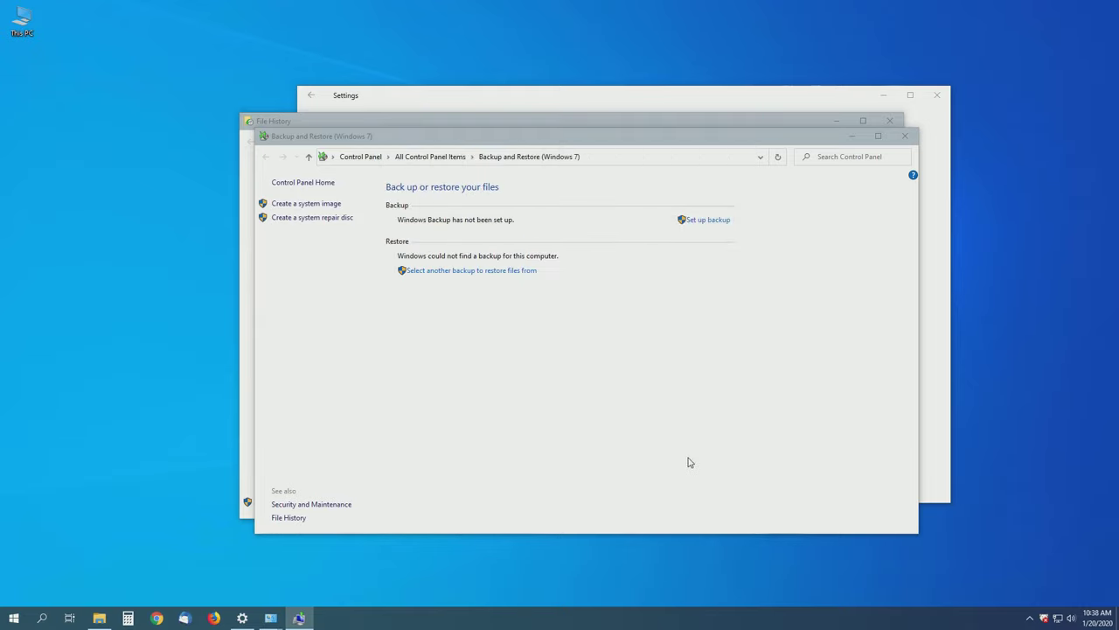
# Minimize the Backup and Restore, File History and Settings windows while the backup runs
pyautogui.click(851, 136)
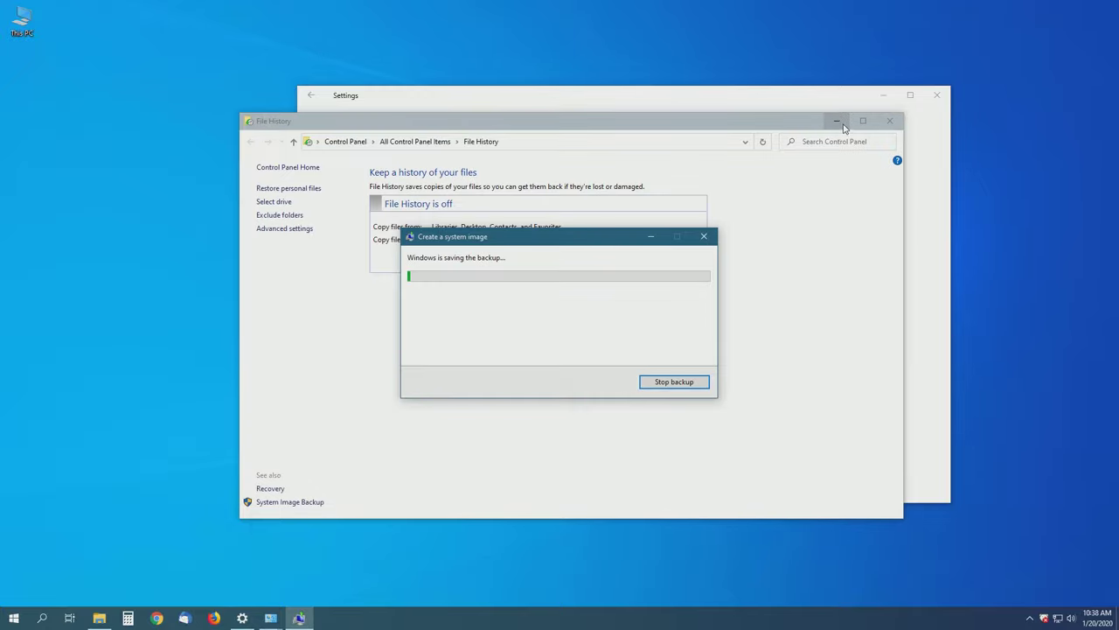
pyautogui.click(838, 121)
pyautogui.click(882, 96)
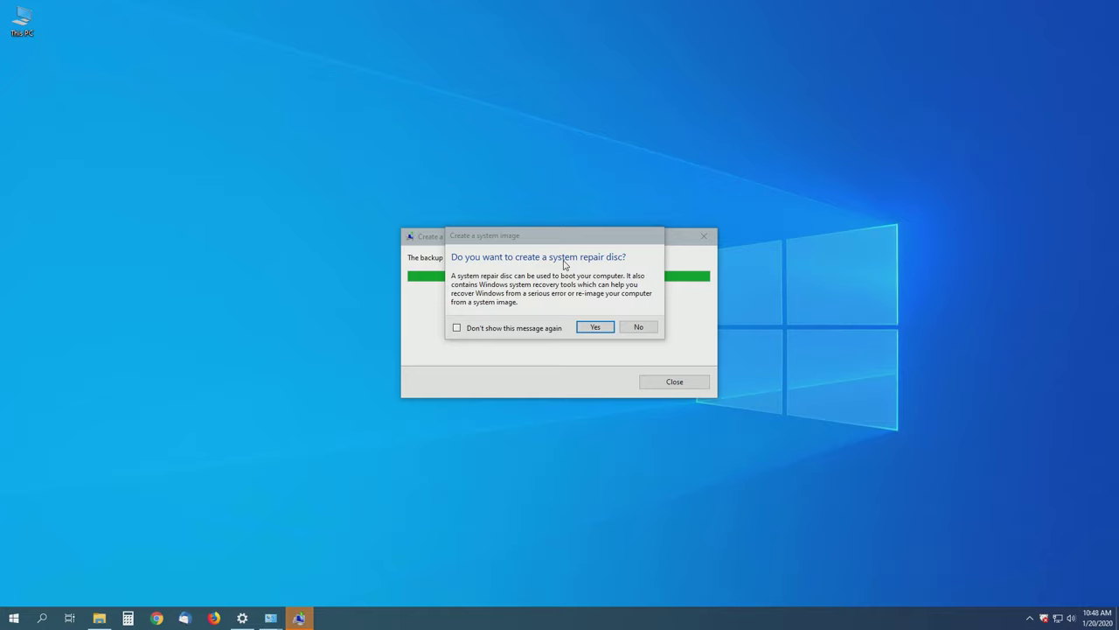
# After the backup succeeds, decline the system repair disc and close the wizard
pyautogui.click(635, 326)
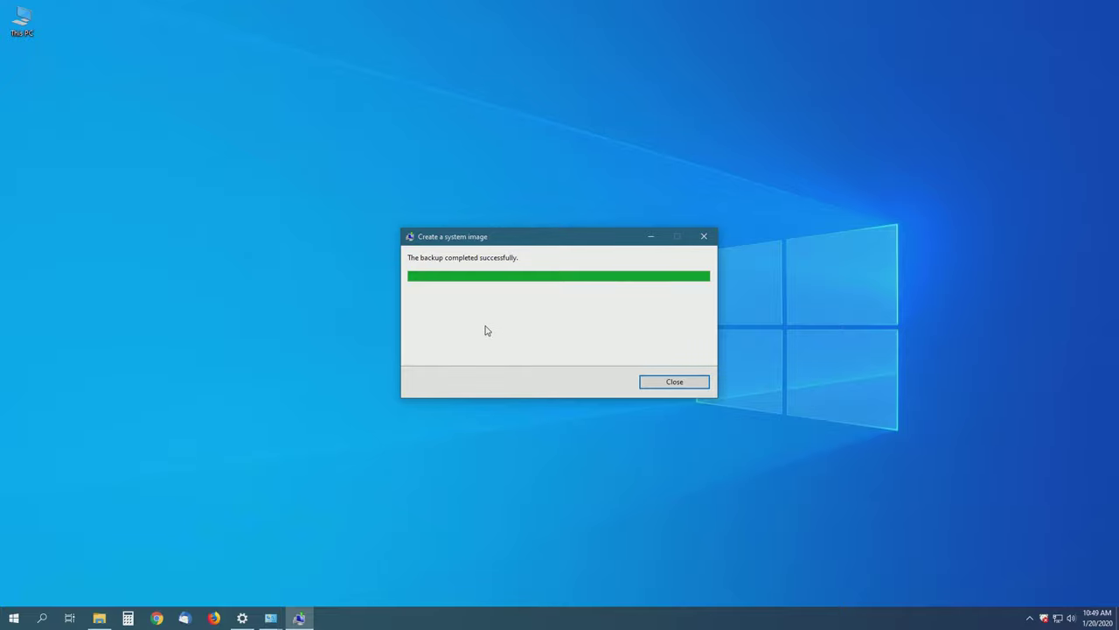
pyautogui.click(656, 383)
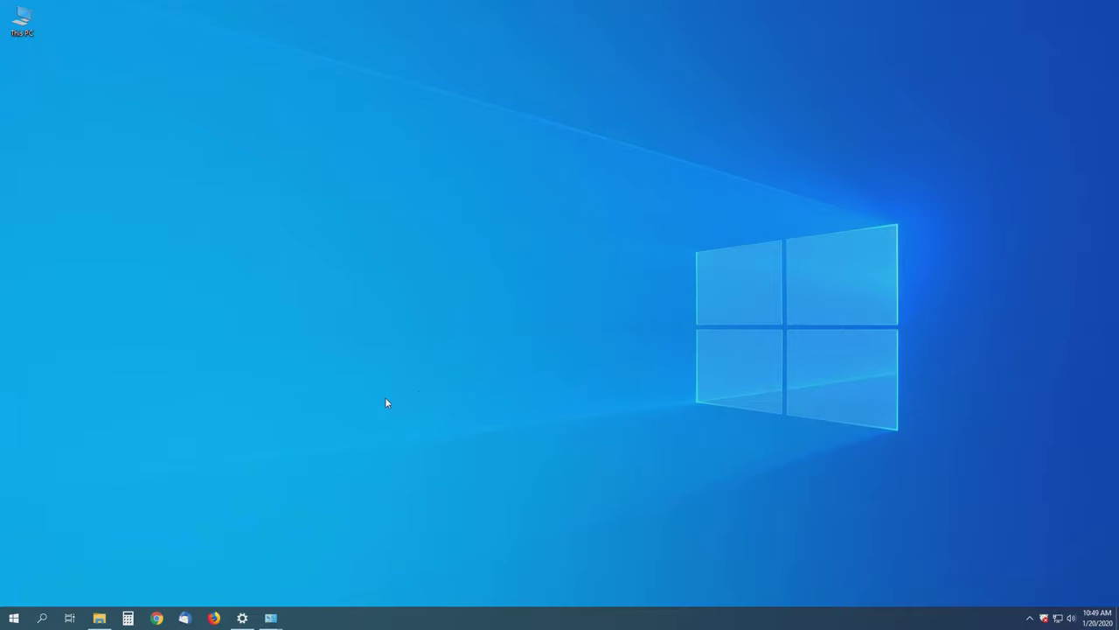
pyautogui.click(99, 618)
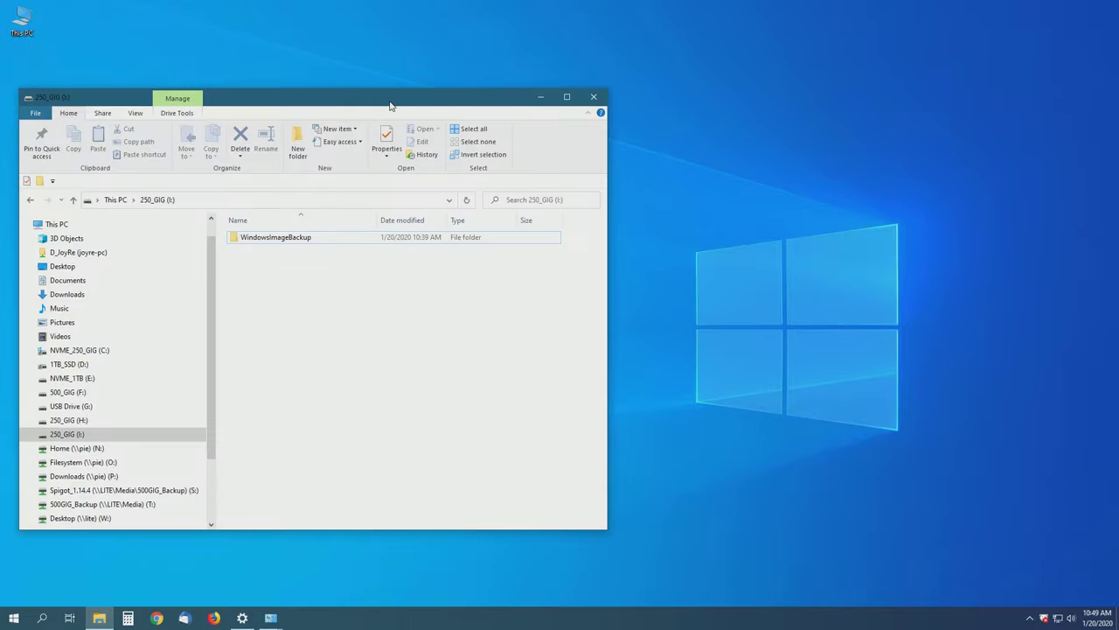
# Center File Explorer, inspect WindowsImageBackup on 250_GIG (I:), then minimize the window
pyautogui.moveTo(389, 102); pyautogui.dragTo(645, 99)
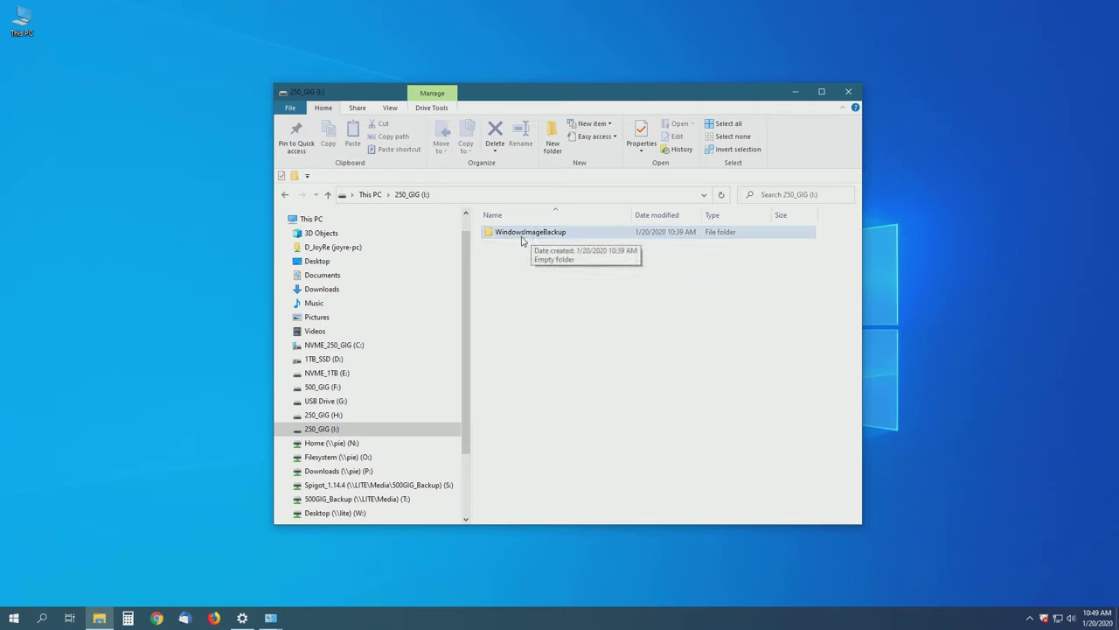
pyautogui.click(521, 263)
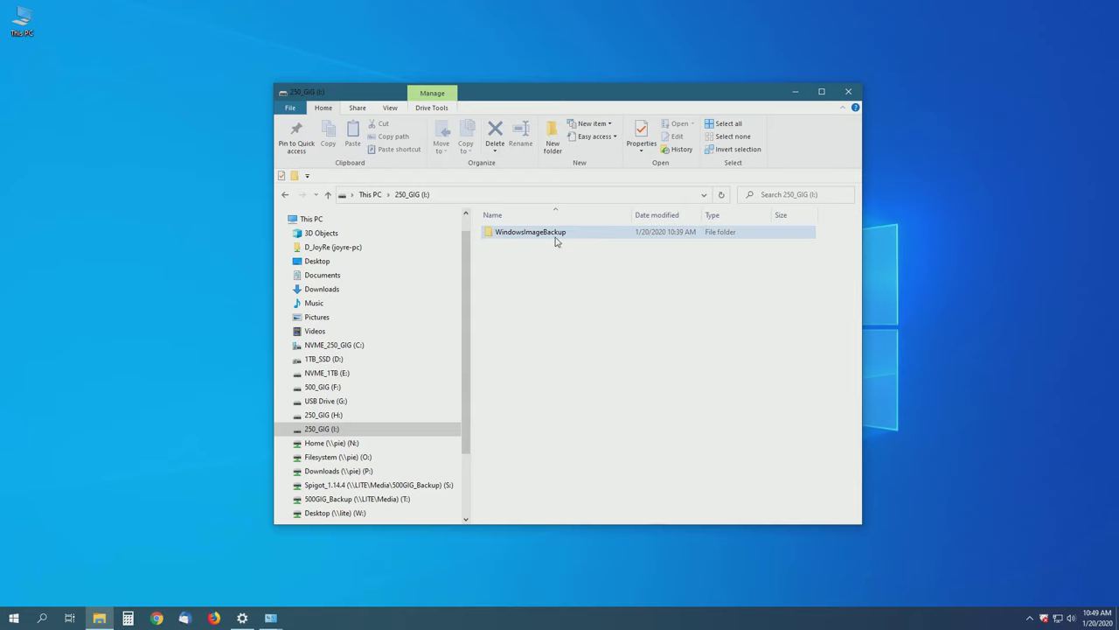
pyautogui.moveTo(555, 239)
pyautogui.moveTo(513, 240)
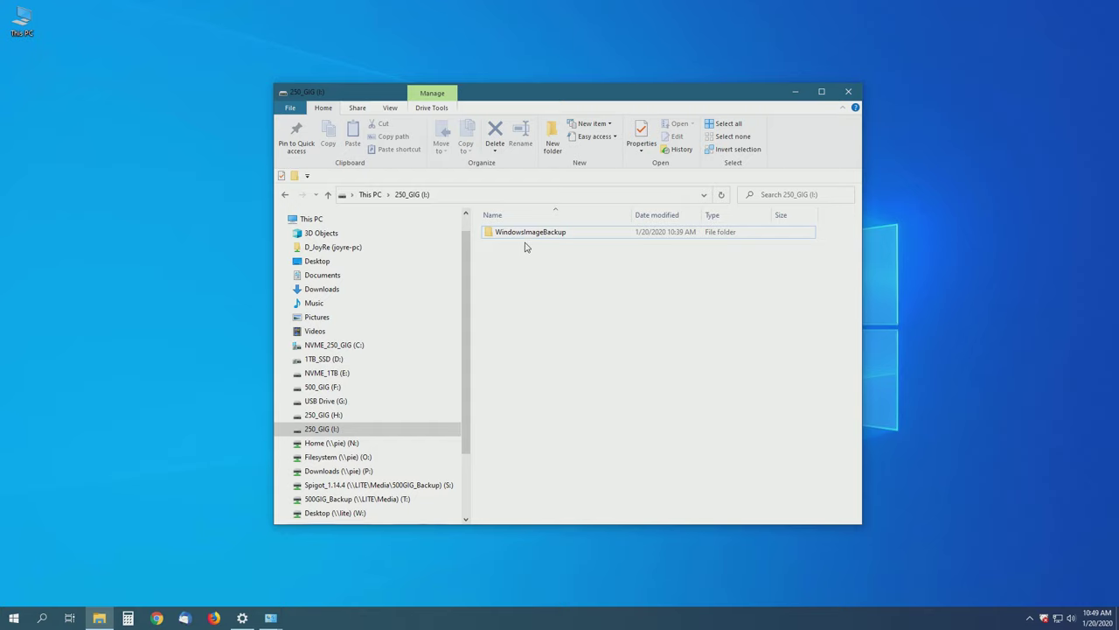
pyautogui.click(795, 91)
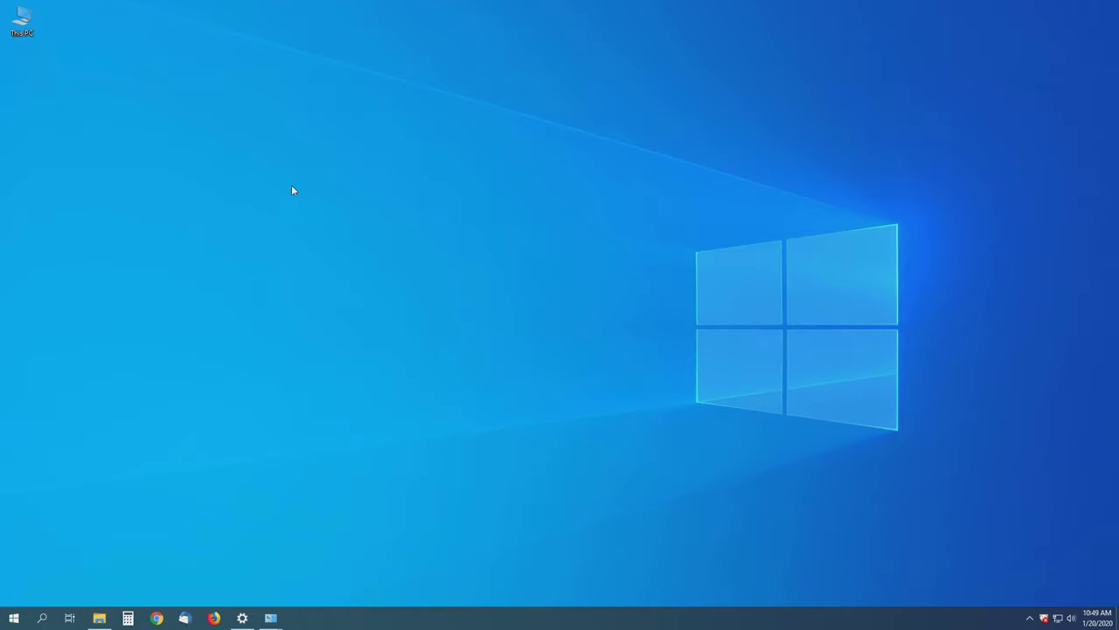
# Open Computer Management from This PC and show Disk Management
pyautogui.rightClick(25, 30)
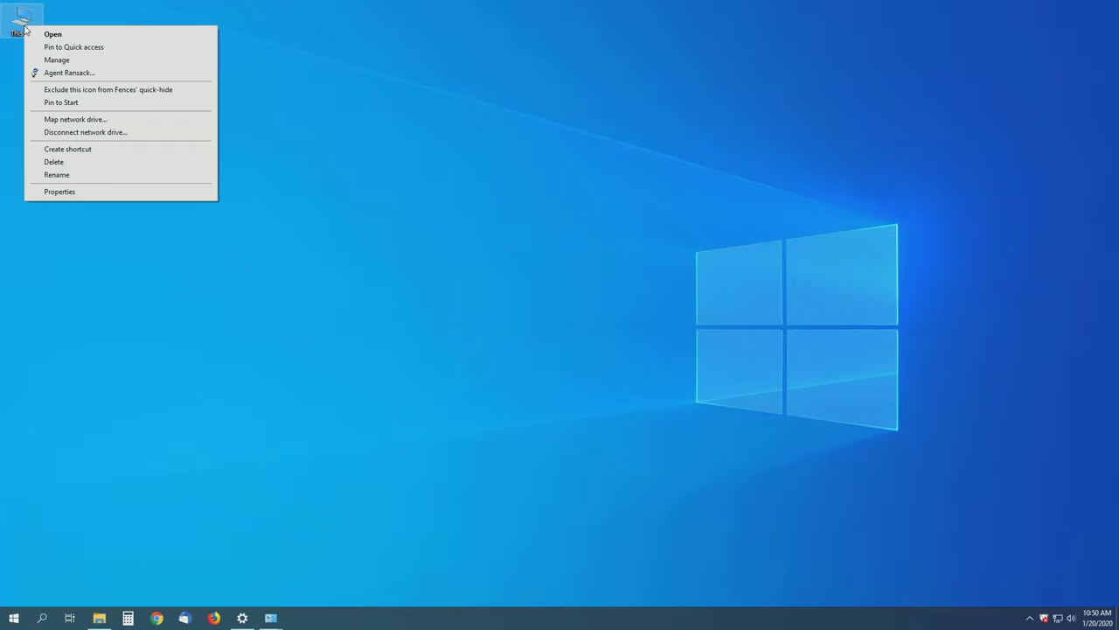
pyautogui.click(69, 61)
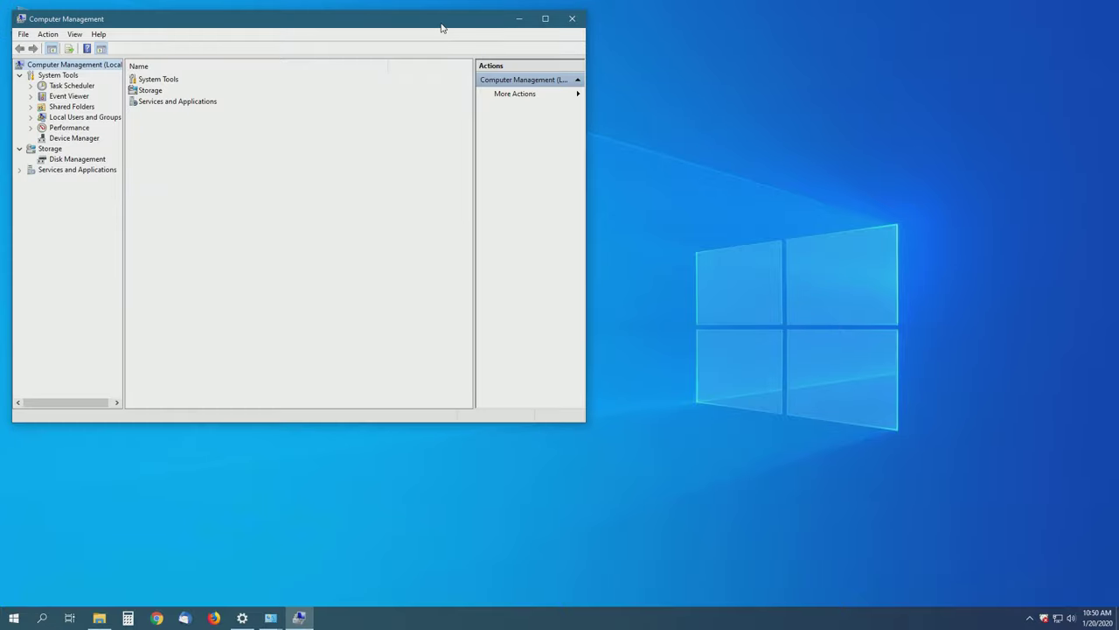
pyautogui.moveTo(439, 23); pyautogui.dragTo(715, 78)
pyautogui.click(352, 211)
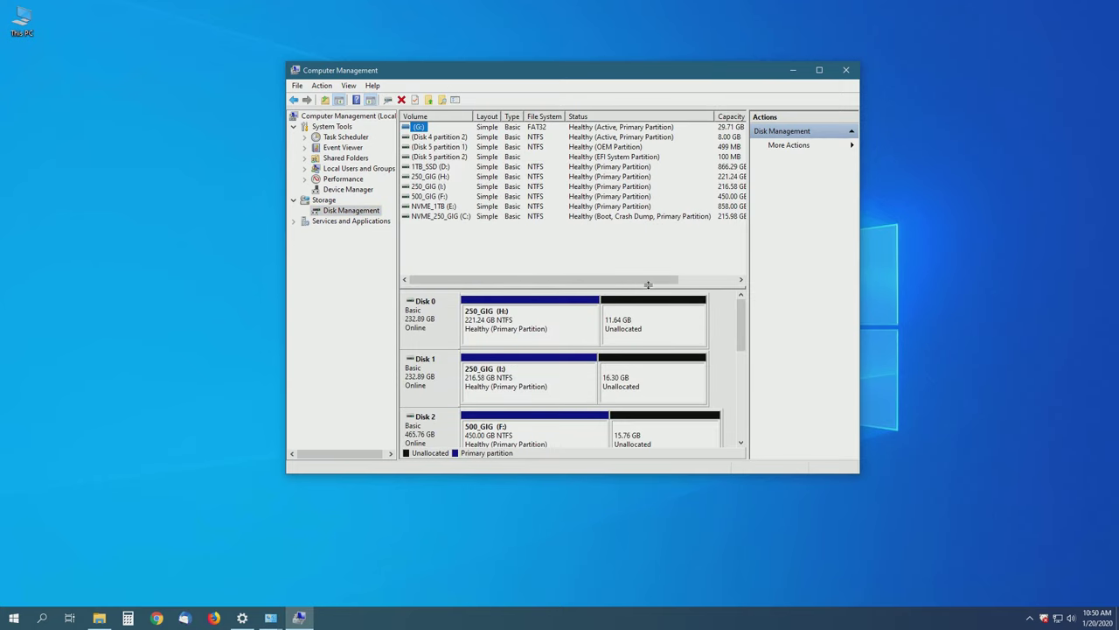
# Bring up the Attach Virtual Hard Disk dialog from the Action menu
pyautogui.moveTo(741, 325)
pyautogui.mouseDown()
pyautogui.moveTo(741, 404)
pyautogui.moveTo(743, 306)
pyautogui.mouseUp()
pyautogui.click(323, 86)
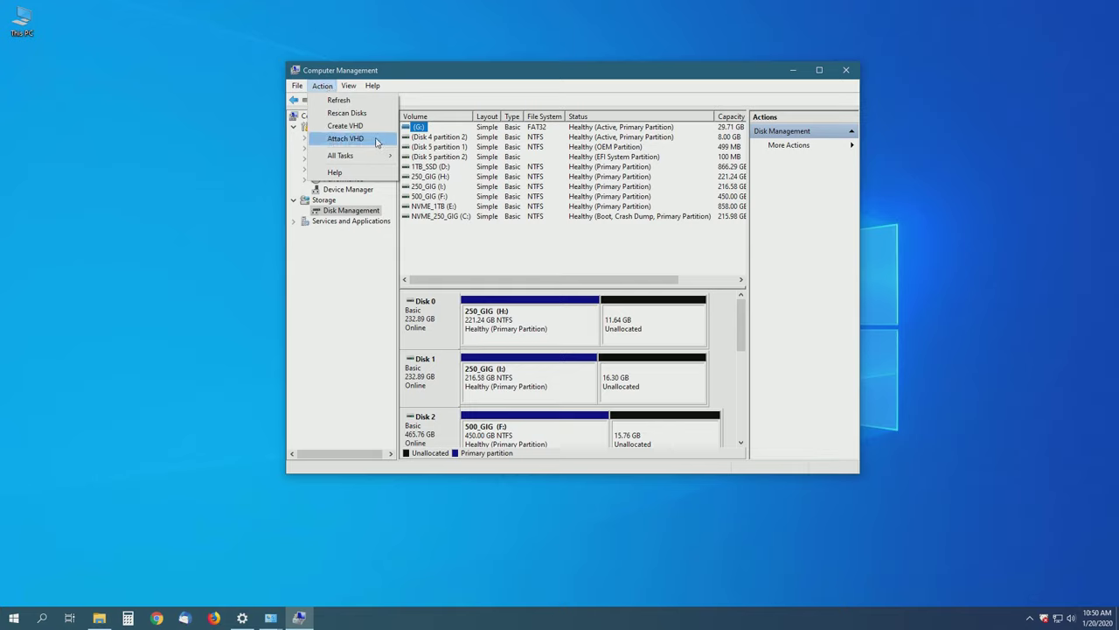
pyautogui.click(378, 140)
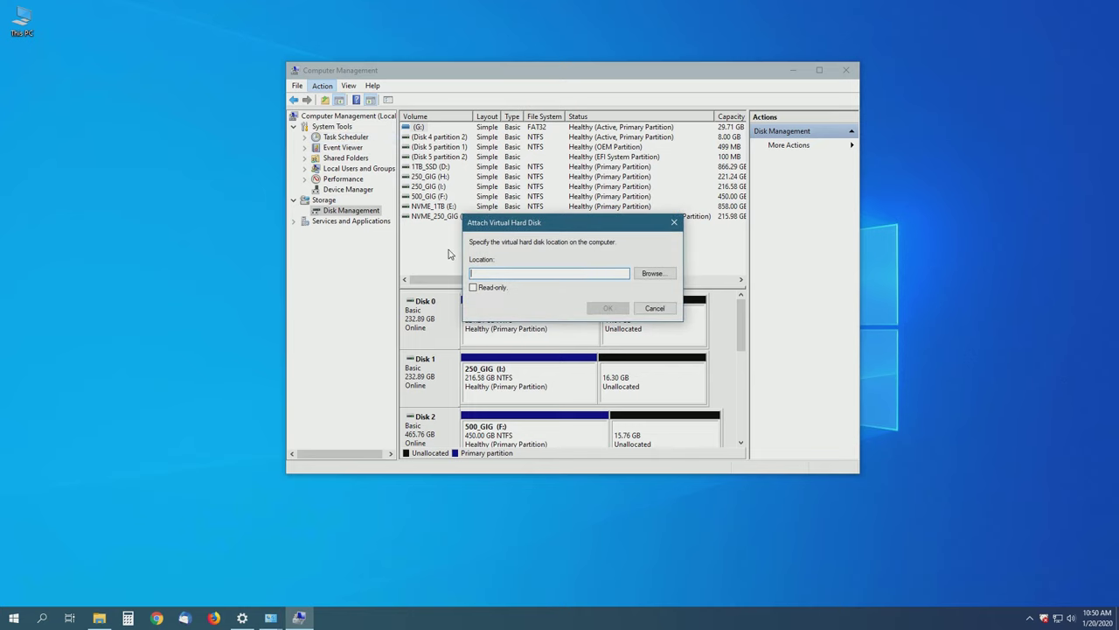
pyautogui.click(652, 273)
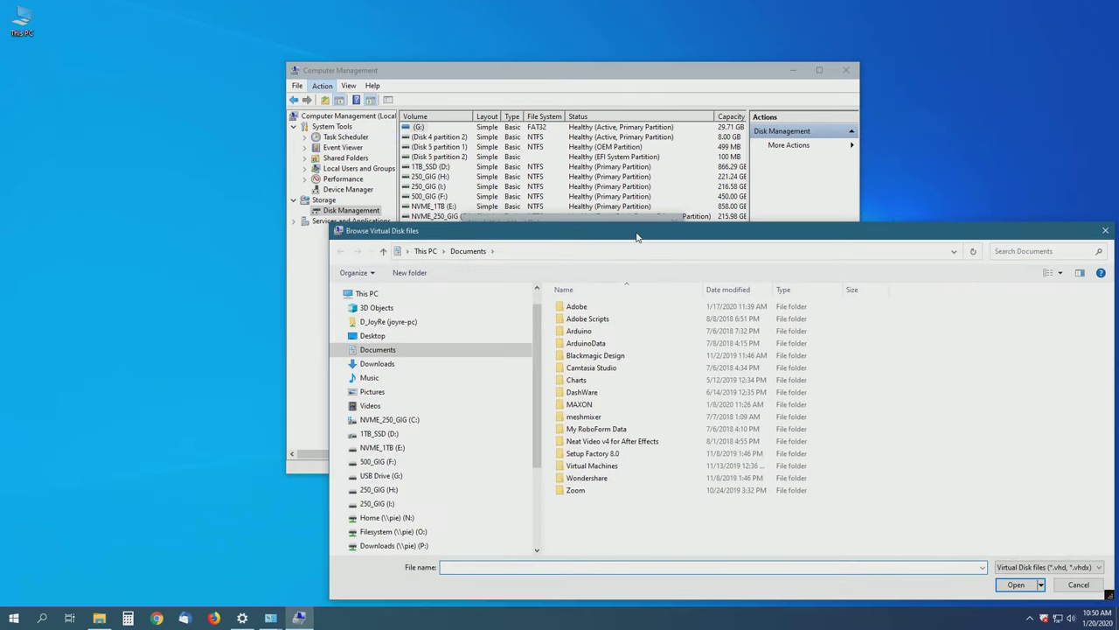
pyautogui.moveTo(642, 234); pyautogui.dragTo(547, 134)
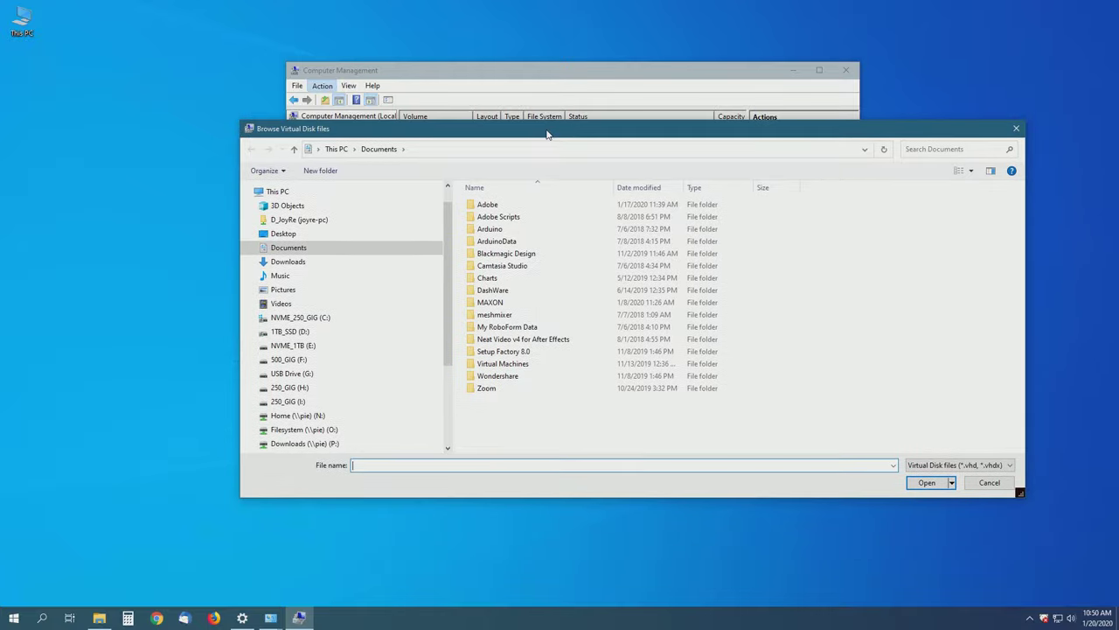
pyautogui.click(276, 405)
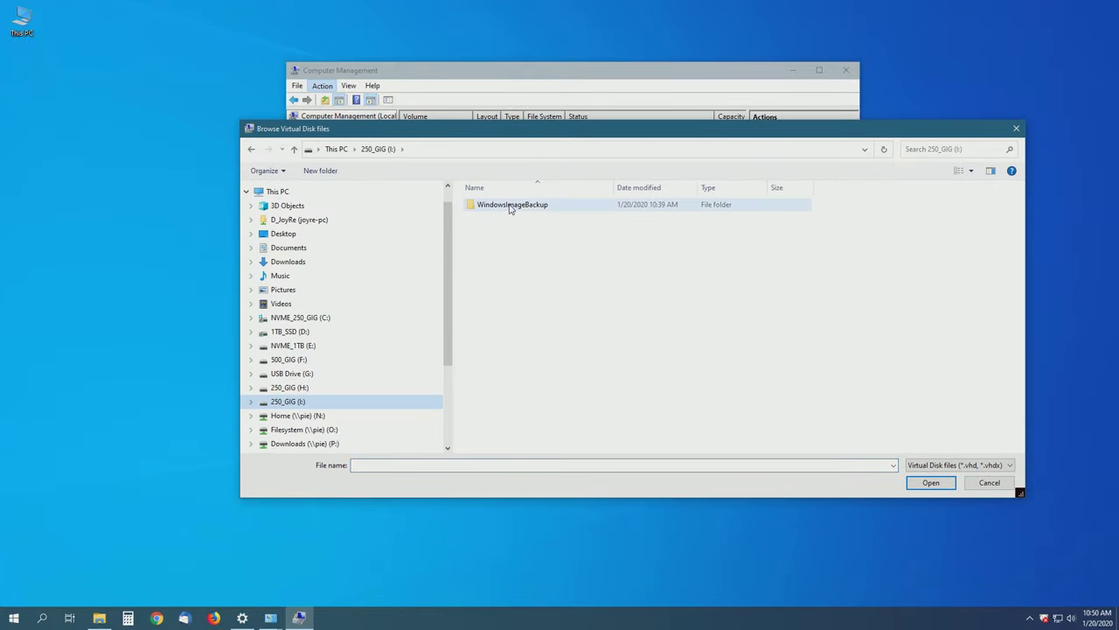
pyautogui.doubleClick(511, 206)
pyautogui.doubleClick(490, 206)
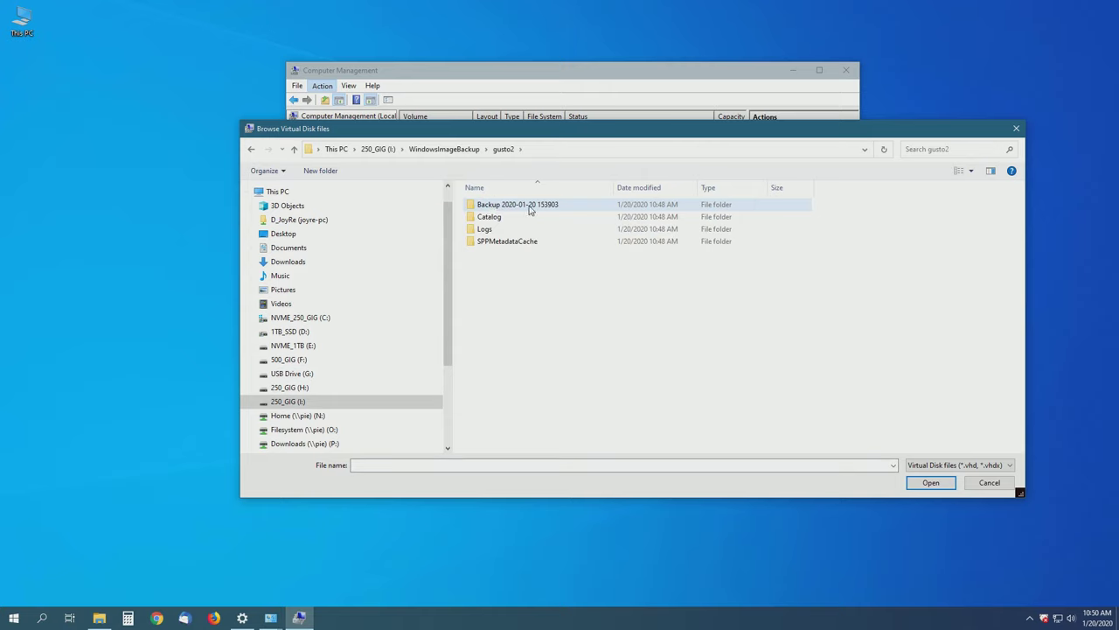
pyautogui.doubleClick(529, 207)
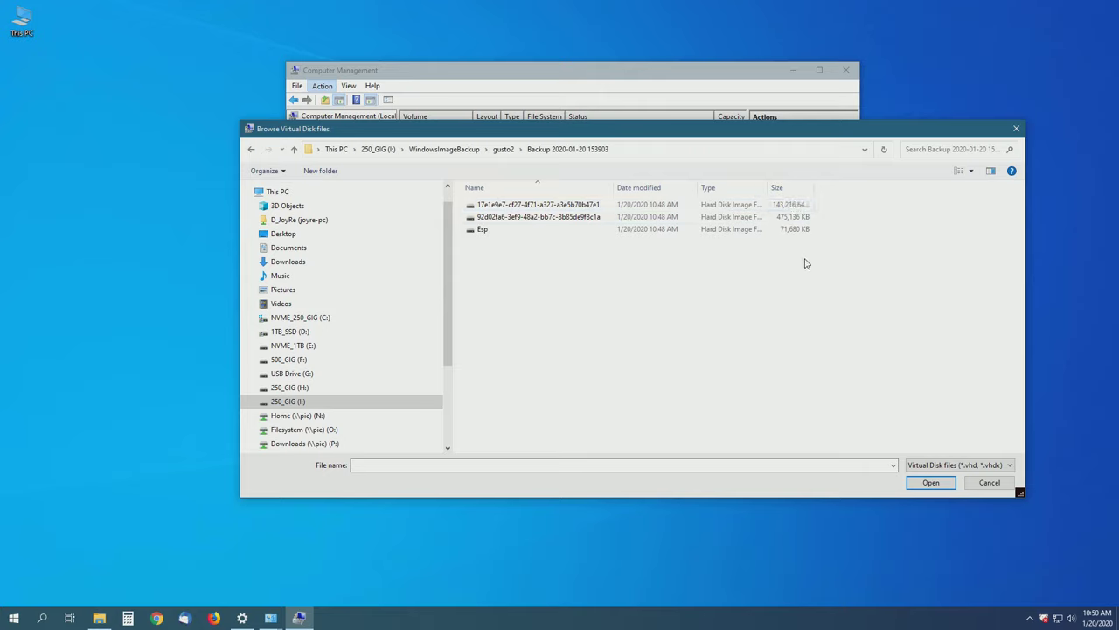
# Choose the largest .vhdx image as the location and attach it
pyautogui.click(544, 207)
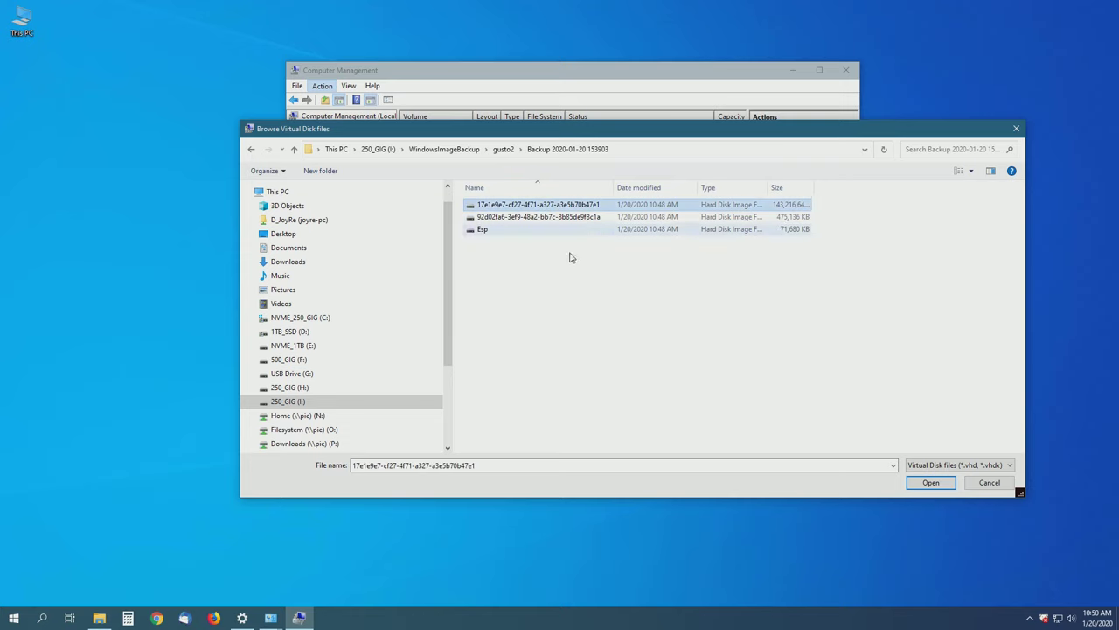
pyautogui.click(935, 484)
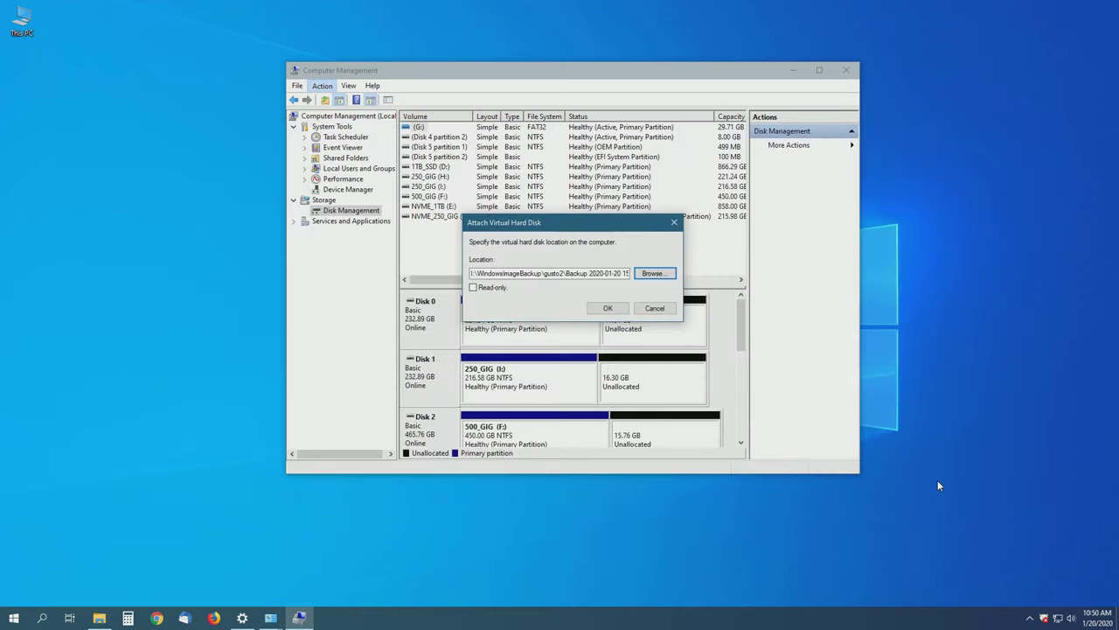
pyautogui.click(605, 311)
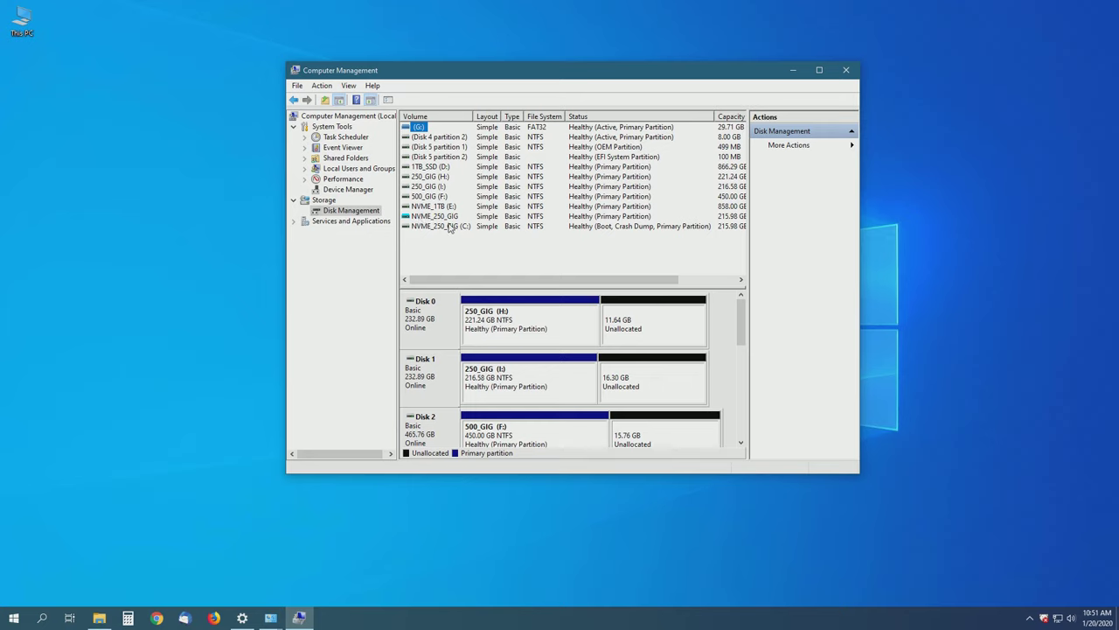
# Add drive letter J to the attached NVME_250_GIG volume via Change Drive Letter and Paths
pyautogui.click(432, 217)
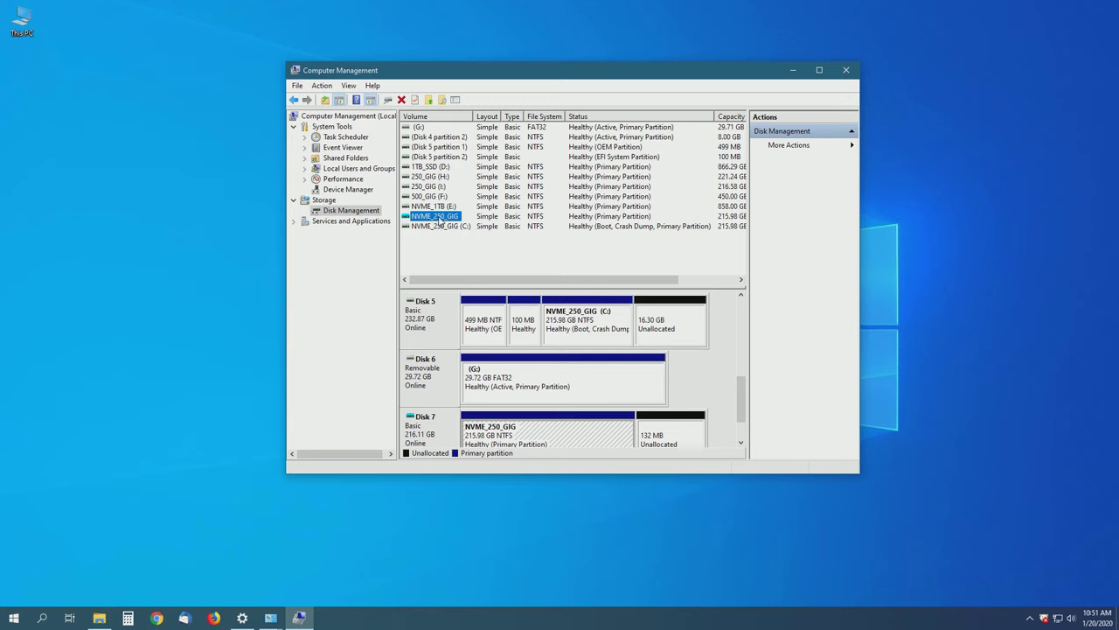
pyautogui.rightClick(439, 217)
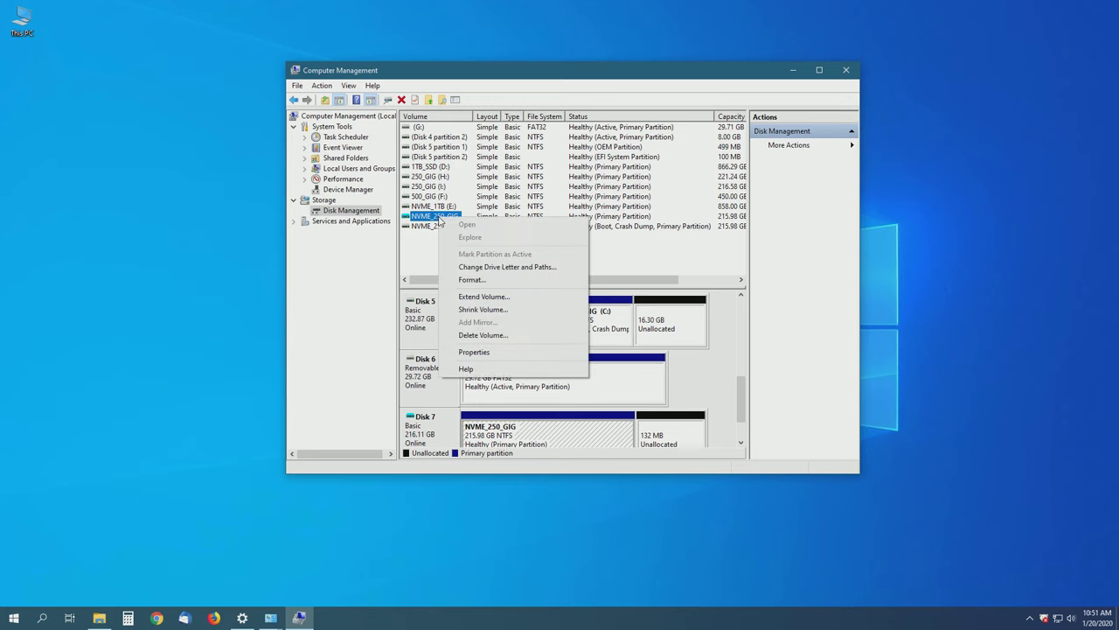
pyautogui.click(529, 272)
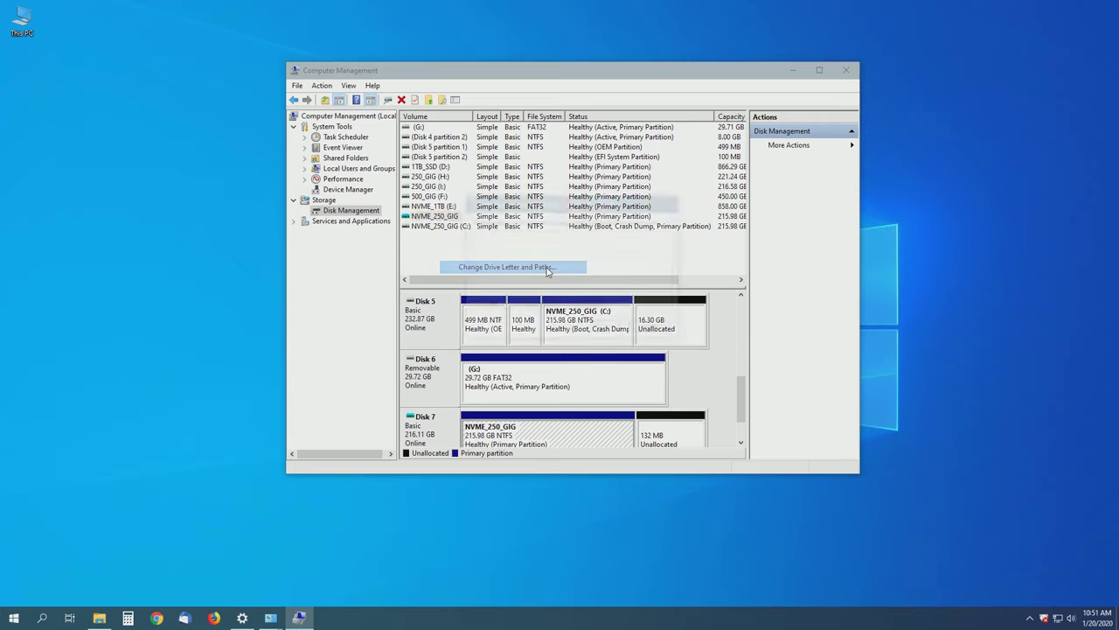
pyautogui.click(492, 305)
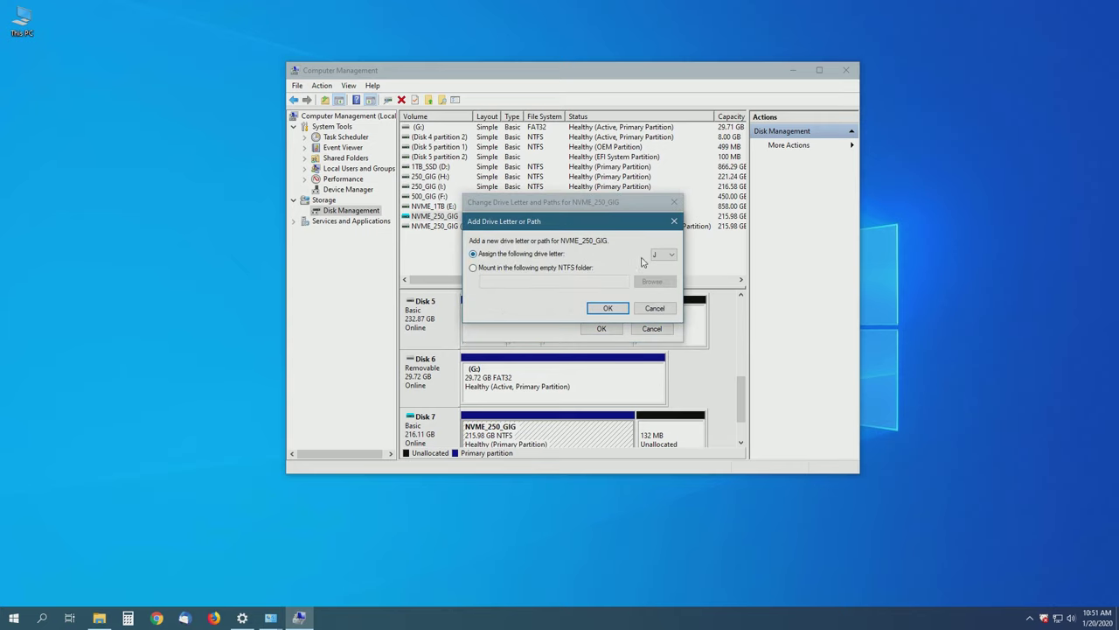
pyautogui.click(615, 307)
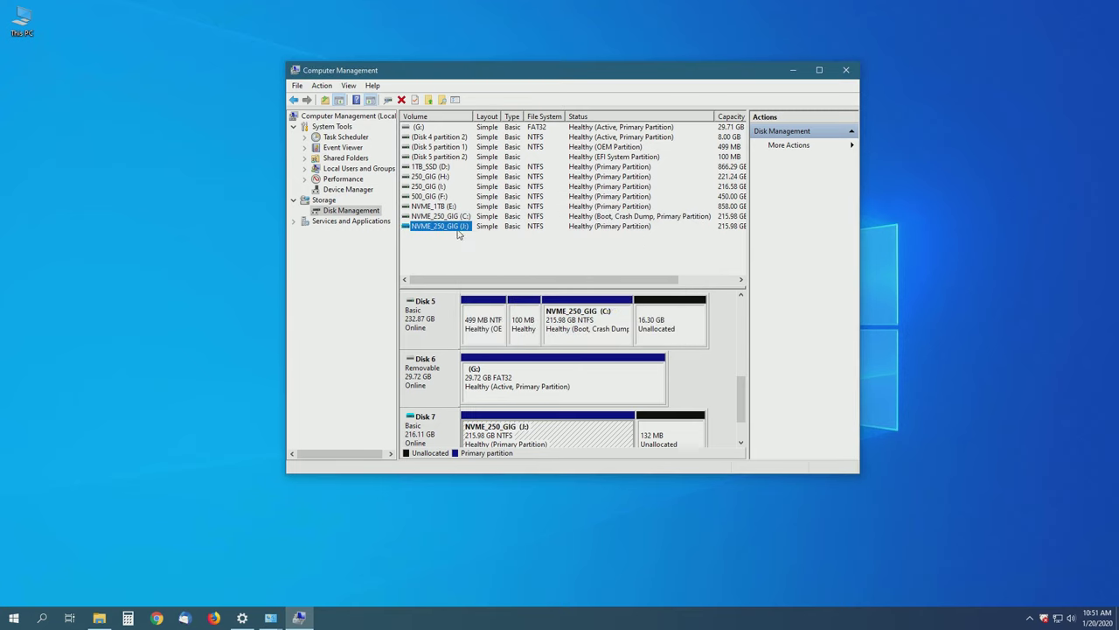
pyautogui.click(99, 618)
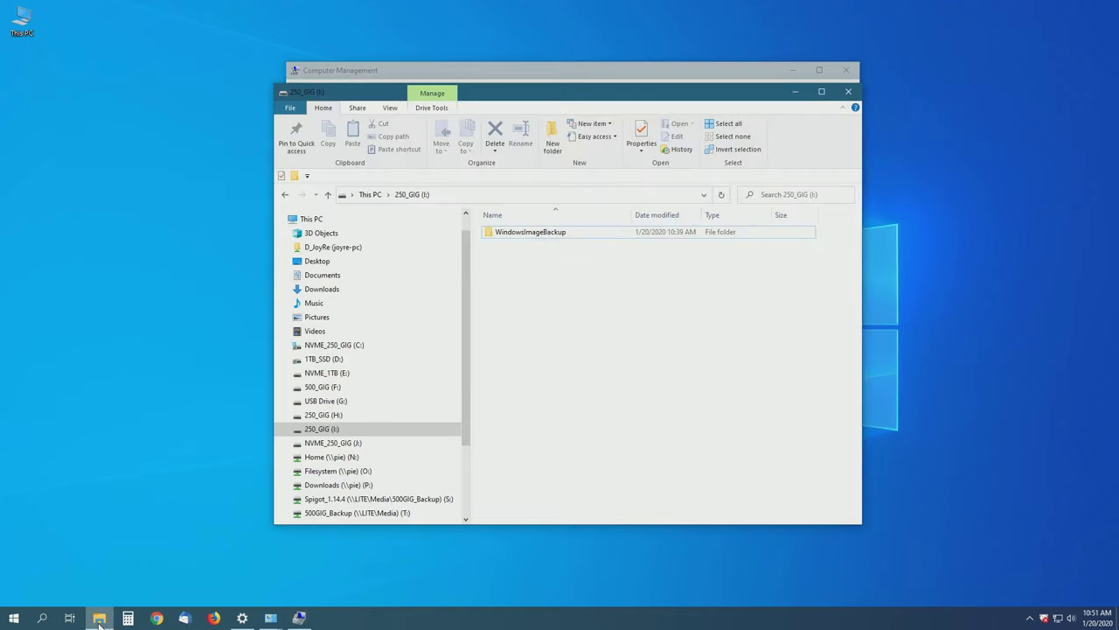
# Open NVME_250_GIG (J:) from This PC and browse its Program Files folder
pyautogui.click(313, 220)
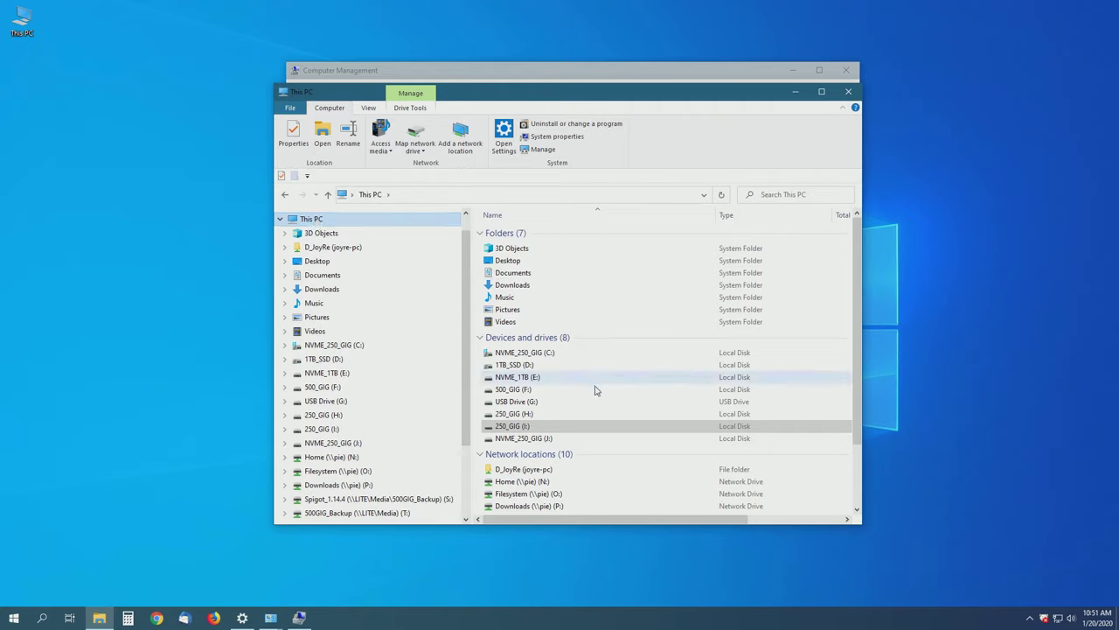
pyautogui.click(535, 438)
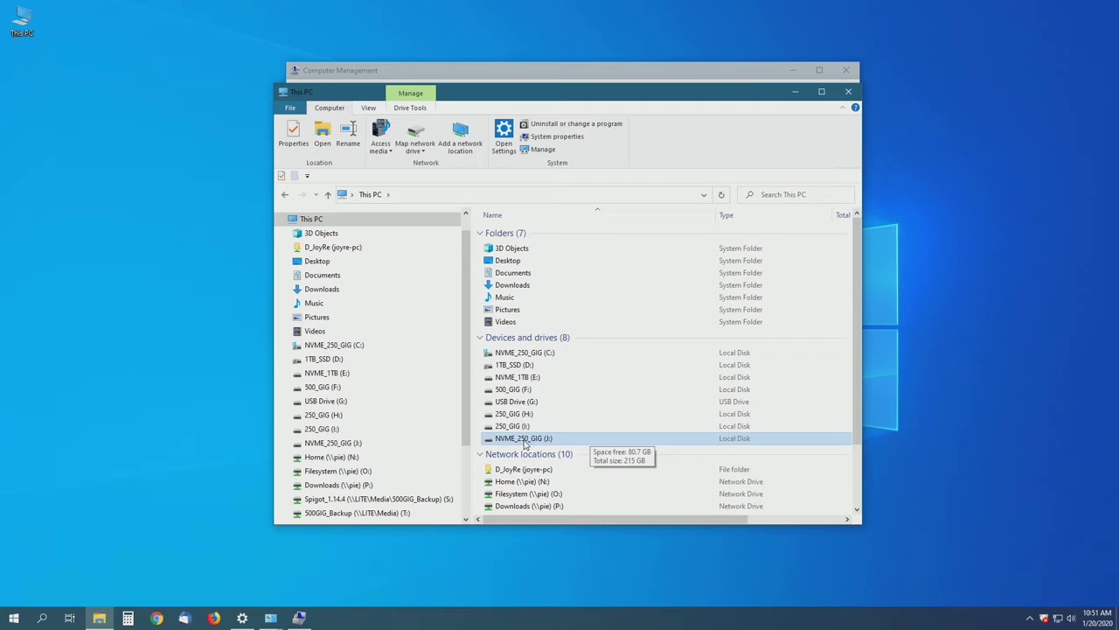
pyautogui.doubleClick(525, 438)
pyautogui.scroll(-2, 587, 350)
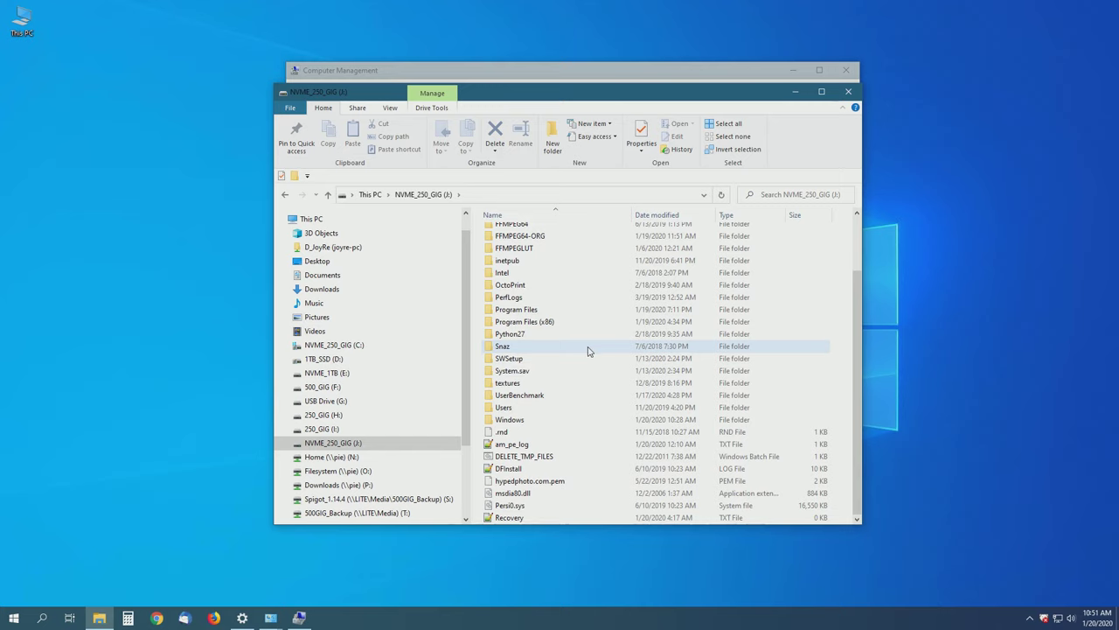
pyautogui.doubleClick(512, 309)
pyautogui.scroll(-3, 568, 343)
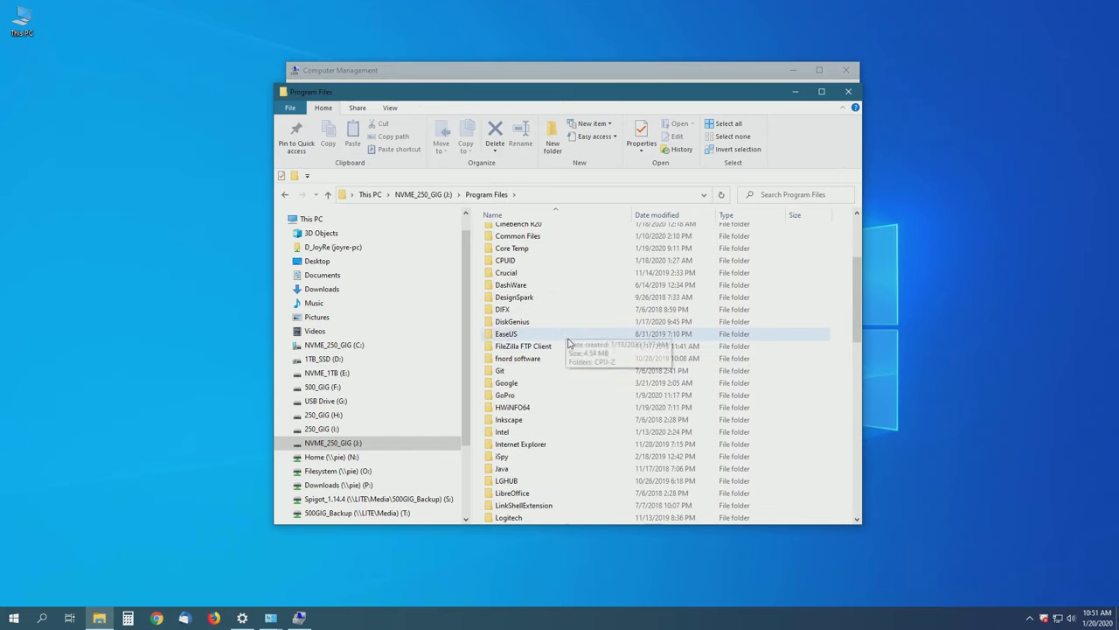
pyautogui.scroll(-4, 577, 359)
pyautogui.scroll(8, 582, 370)
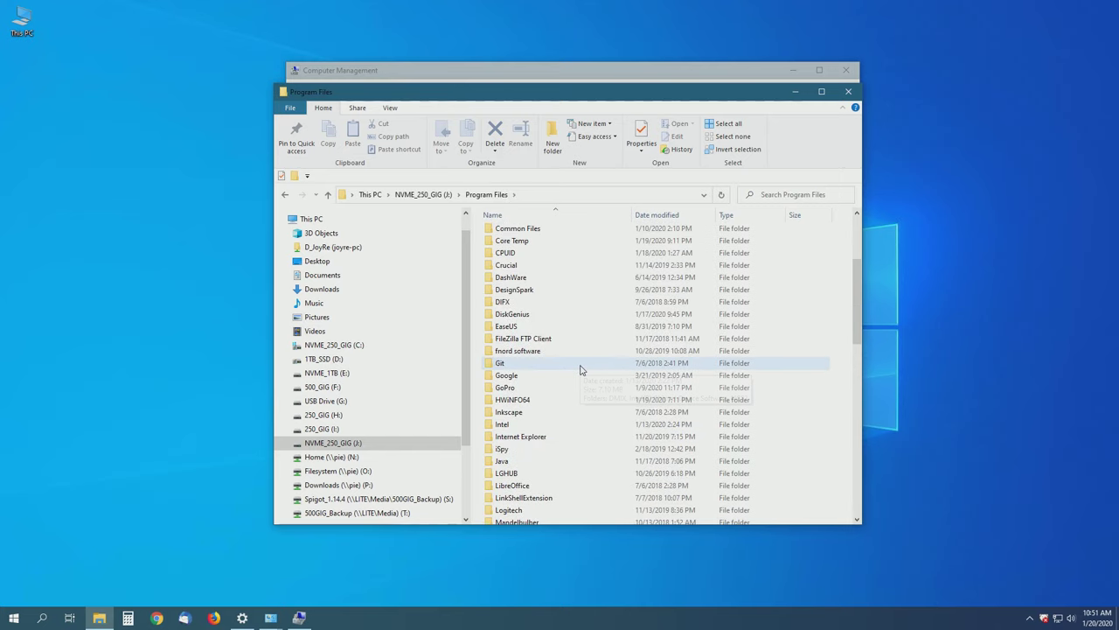
# Compare with Program Files on C:, return to the J: root, and close File Explorer
pyautogui.click(329, 194)
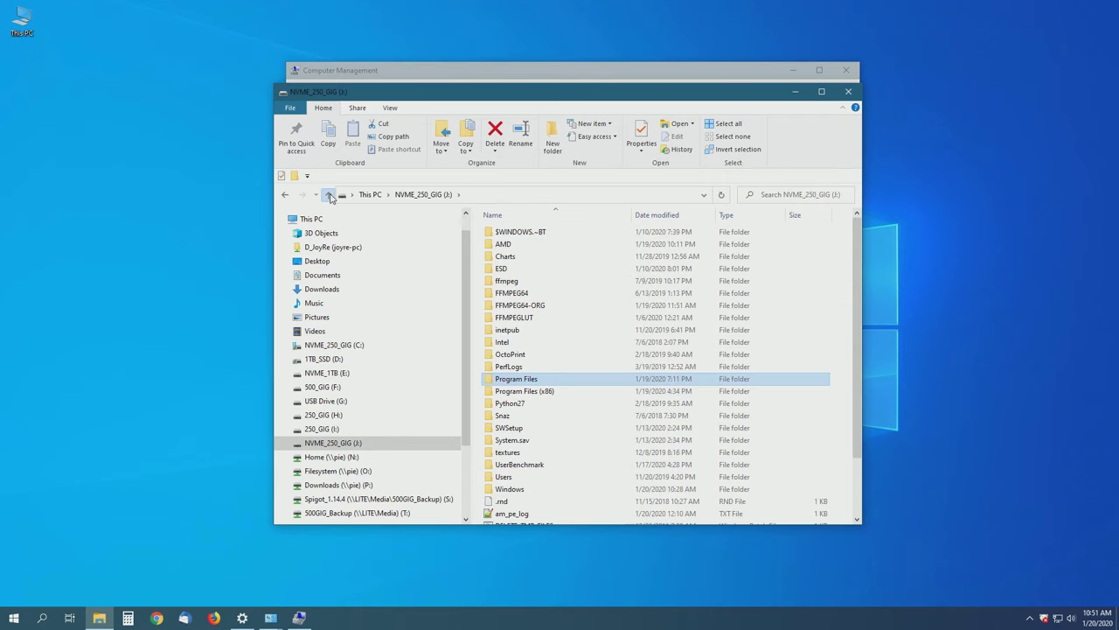
pyautogui.click(329, 195)
pyautogui.click(341, 345)
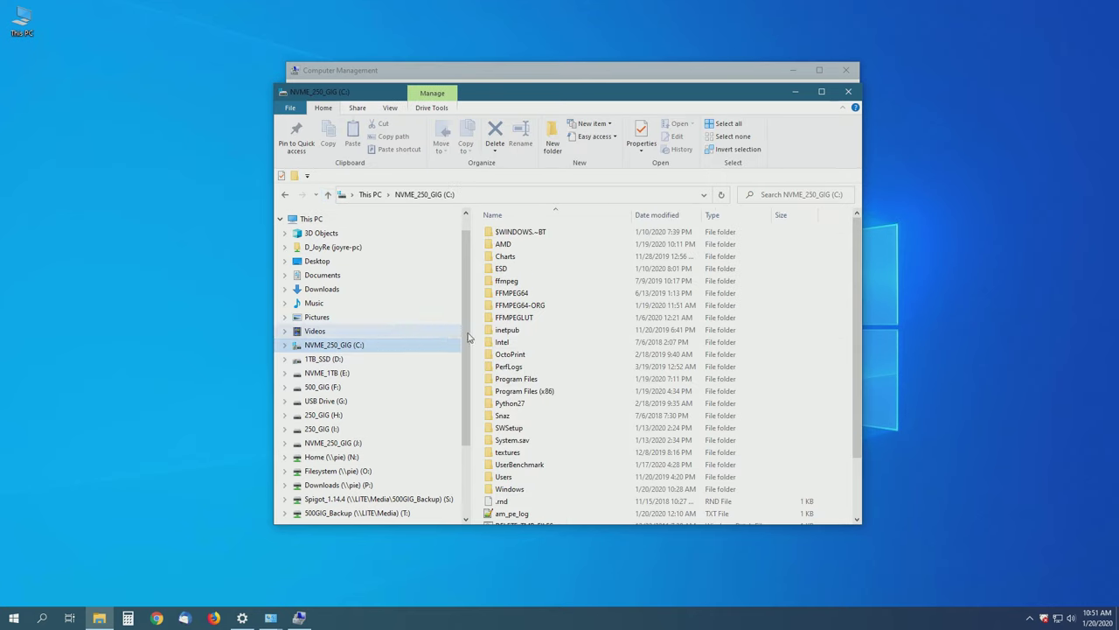
pyautogui.doubleClick(520, 378)
pyautogui.scroll(-3, 561, 343)
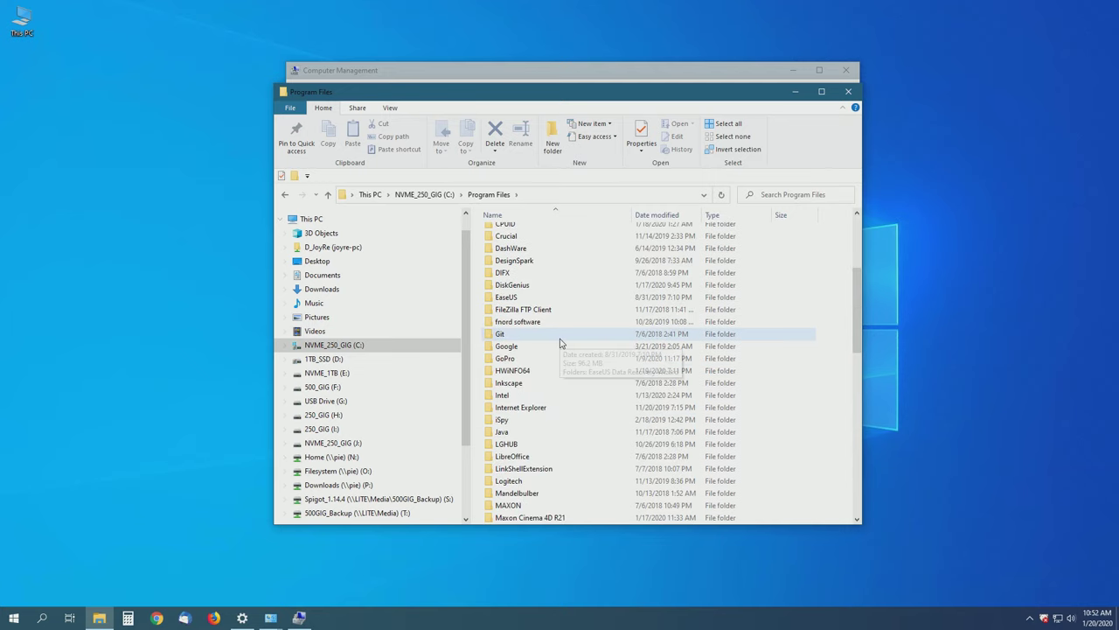
pyautogui.scroll(3, 560, 344)
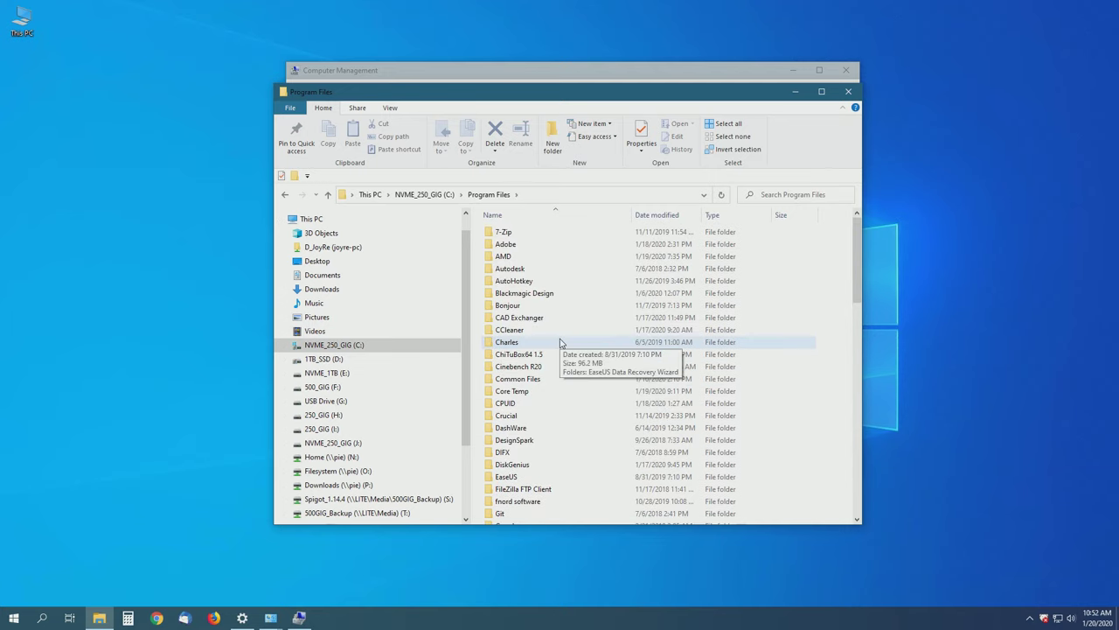
pyautogui.click(330, 445)
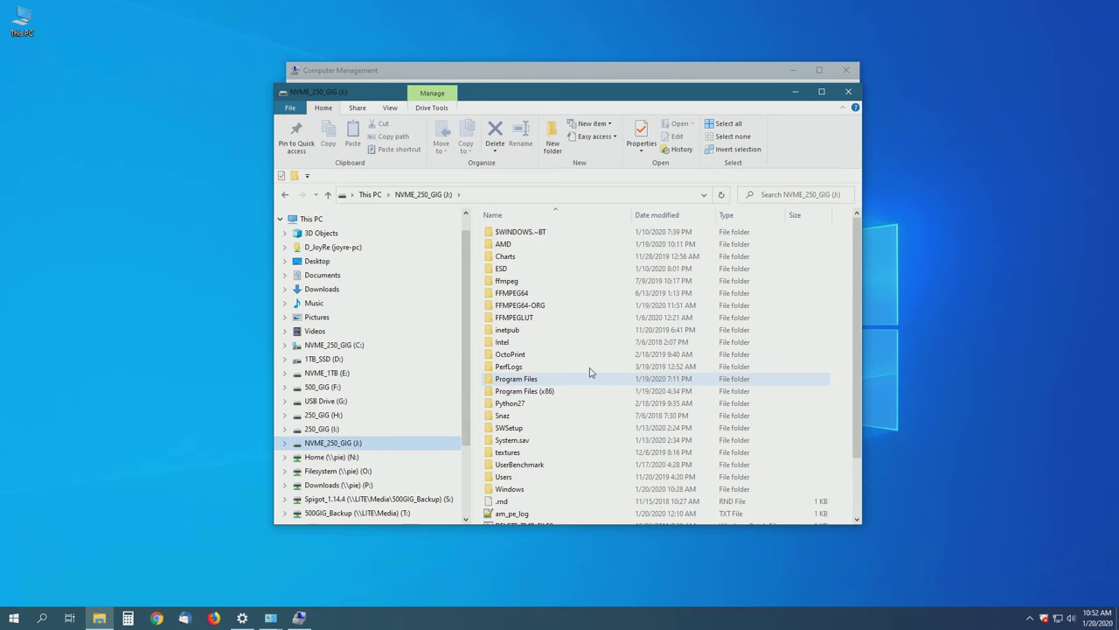
pyautogui.click(847, 92)
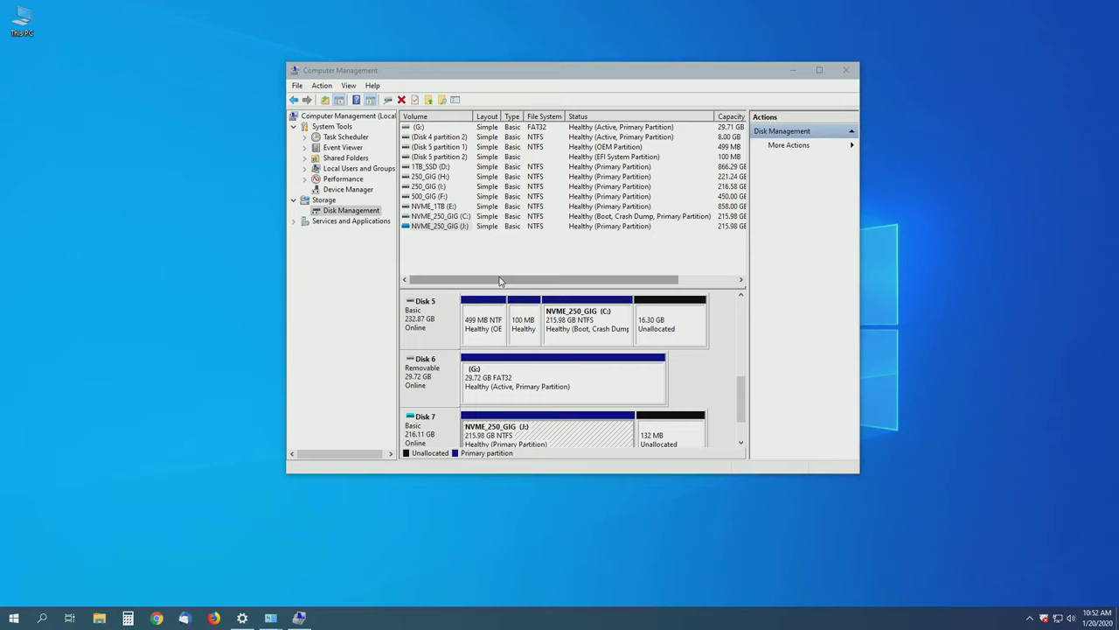
# Close Computer Management, leaving the backup image attached as drive J: and the desktop empty
pyautogui.moveTo(500, 281); pyautogui.dragTo(516, 281)
pyautogui.click(437, 225)
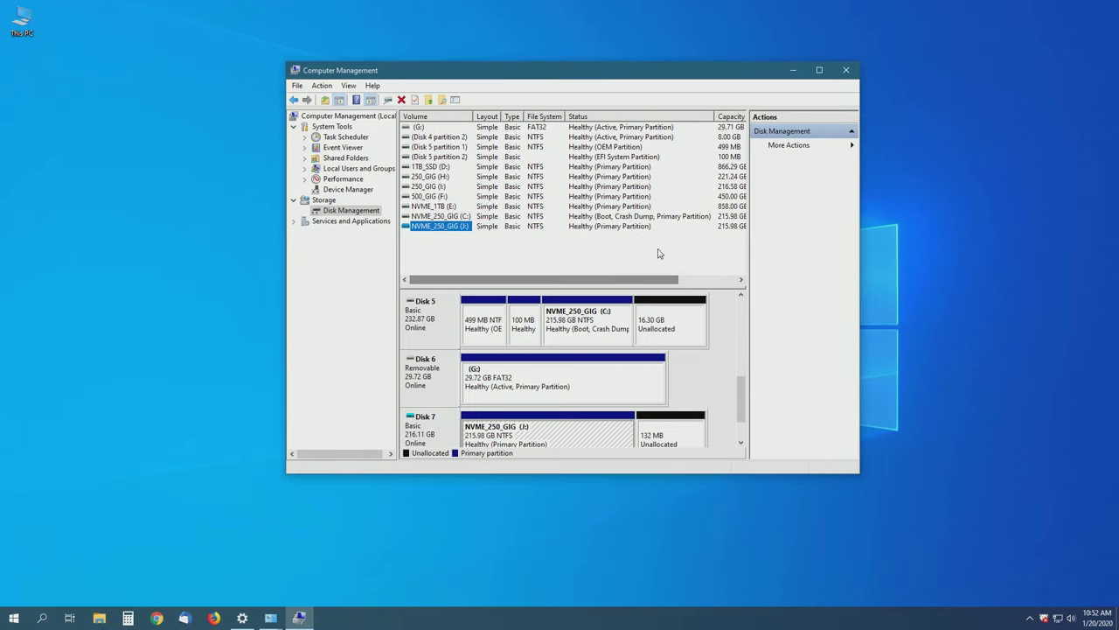
pyautogui.click(844, 70)
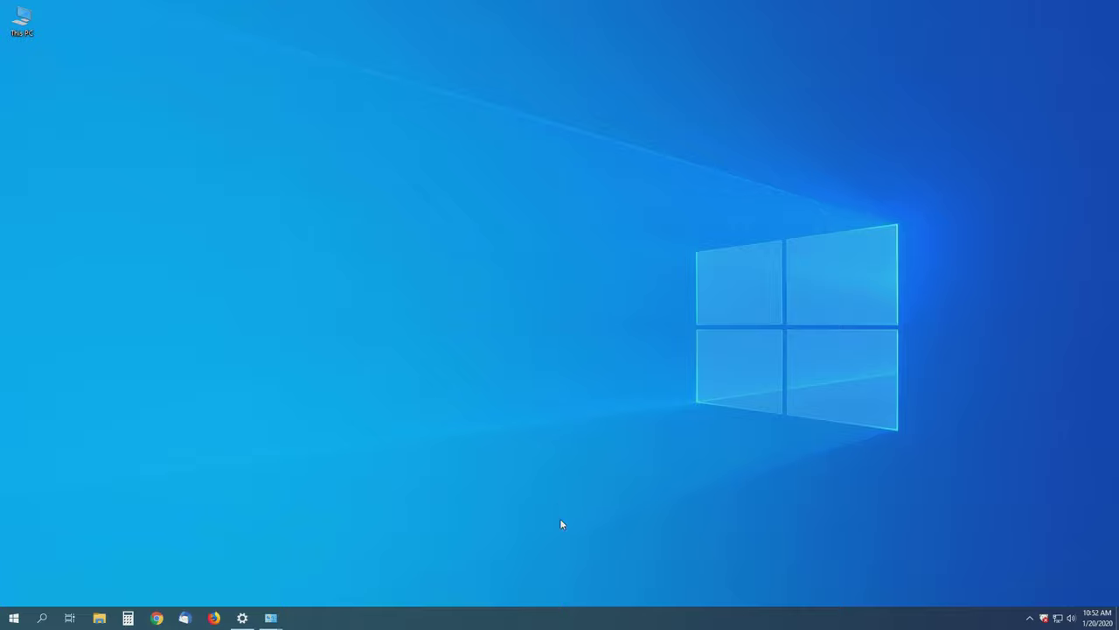